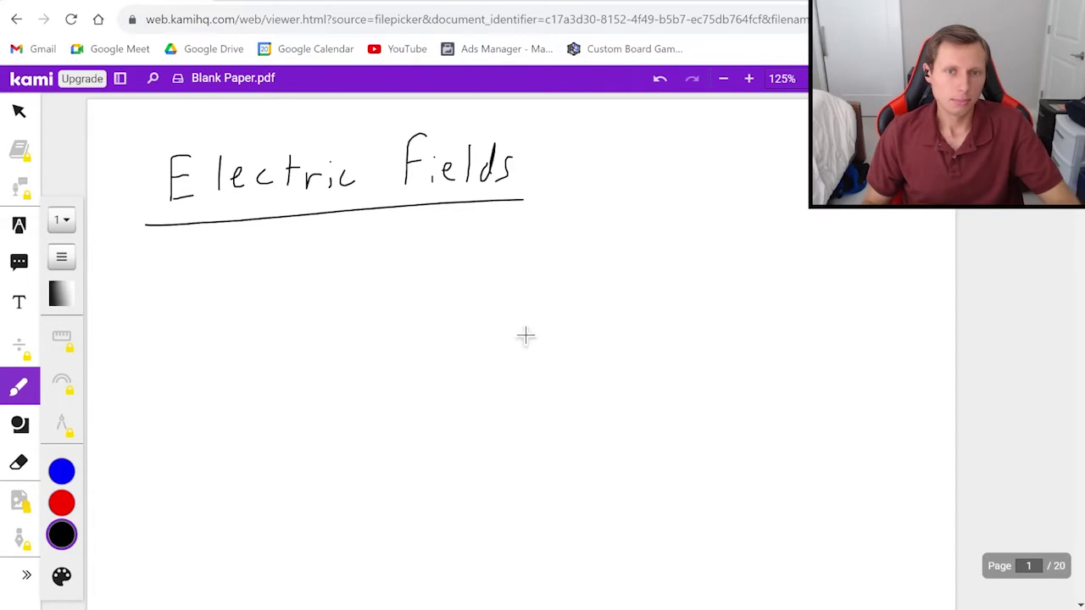
Step: Scroll down past the 'Electric Fields' title to blank paper
{"action": "scroll", "coordinate": [474, 324], "scroll_direction": "down", "scroll_amount": 5}
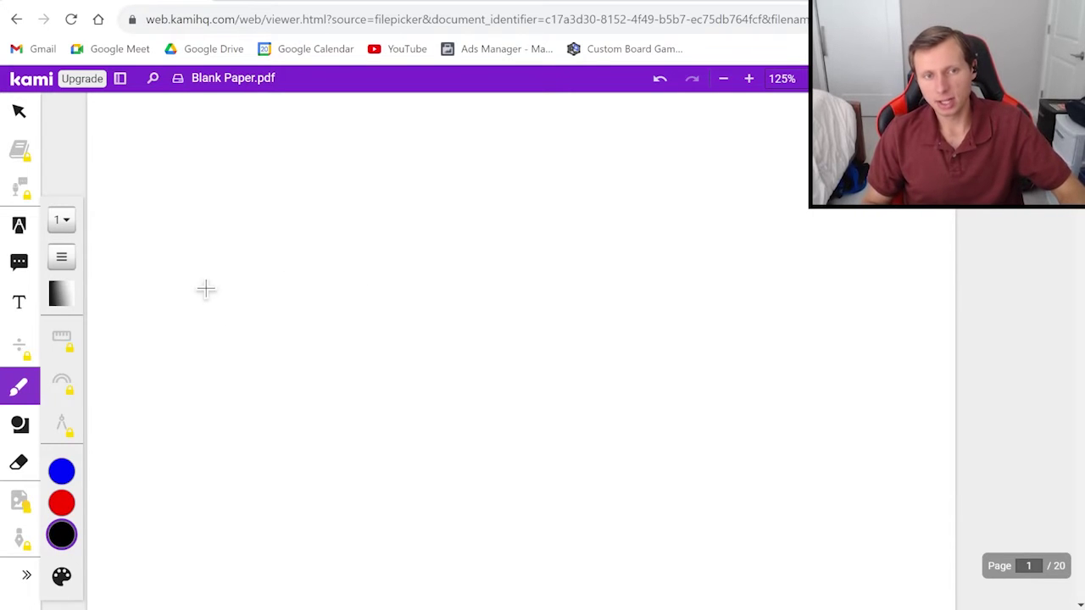
Step: Sketch two circled plus charges labelled q, with point P marked between them
{"action": "mouse_move", "coordinate": [198, 280]}
{"action": "left_mouse_down"}
{"action": "mouse_move", "coordinate": [198, 300]}
{"action": "mouse_move", "coordinate": [201, 269]}
{"action": "left_mouse_up"}
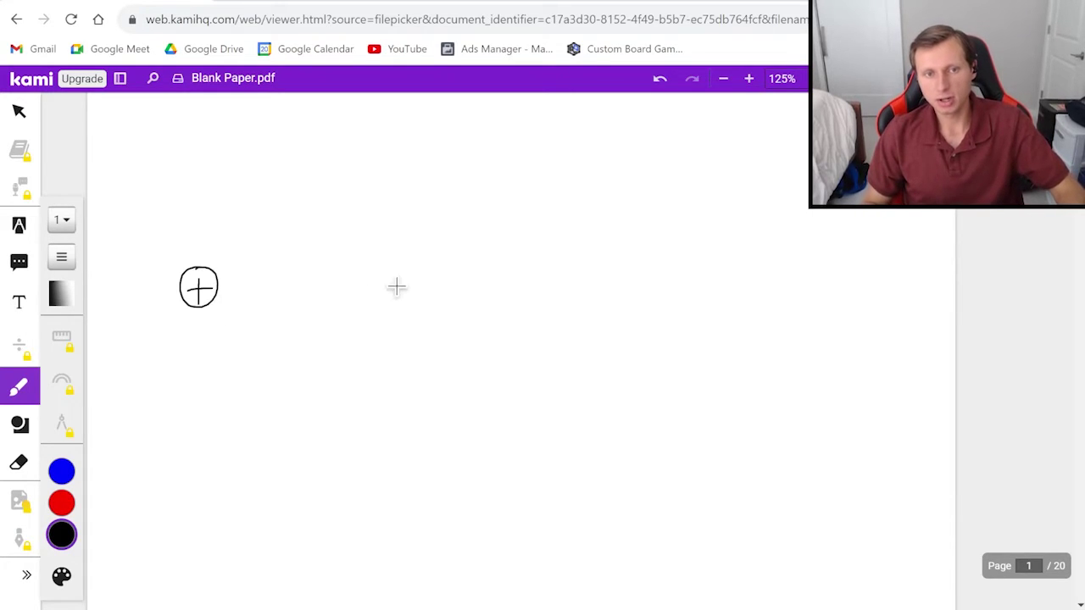
{"action": "mouse_move", "coordinate": [416, 277]}
{"action": "left_mouse_down"}
{"action": "mouse_move", "coordinate": [416, 296]}
{"action": "mouse_move", "coordinate": [426, 283]}
{"action": "mouse_move", "coordinate": [417, 267]}
{"action": "left_mouse_up"}
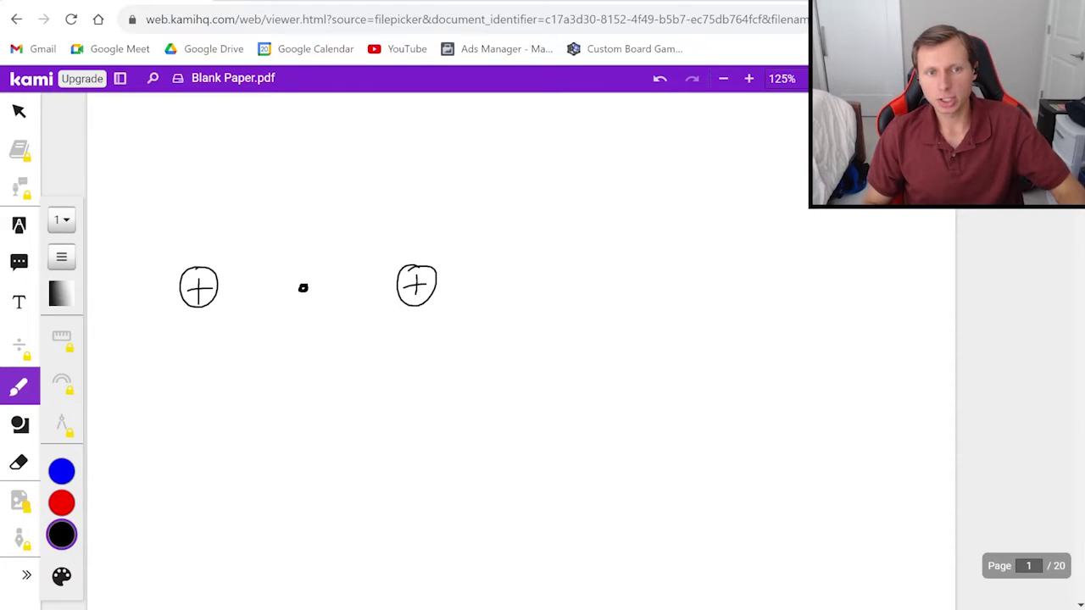
{"action": "mouse_move", "coordinate": [300, 256]}
{"action": "left_mouse_down"}
{"action": "mouse_move", "coordinate": [300, 230]}
{"action": "mouse_move", "coordinate": [308, 241]}
{"action": "left_mouse_up"}
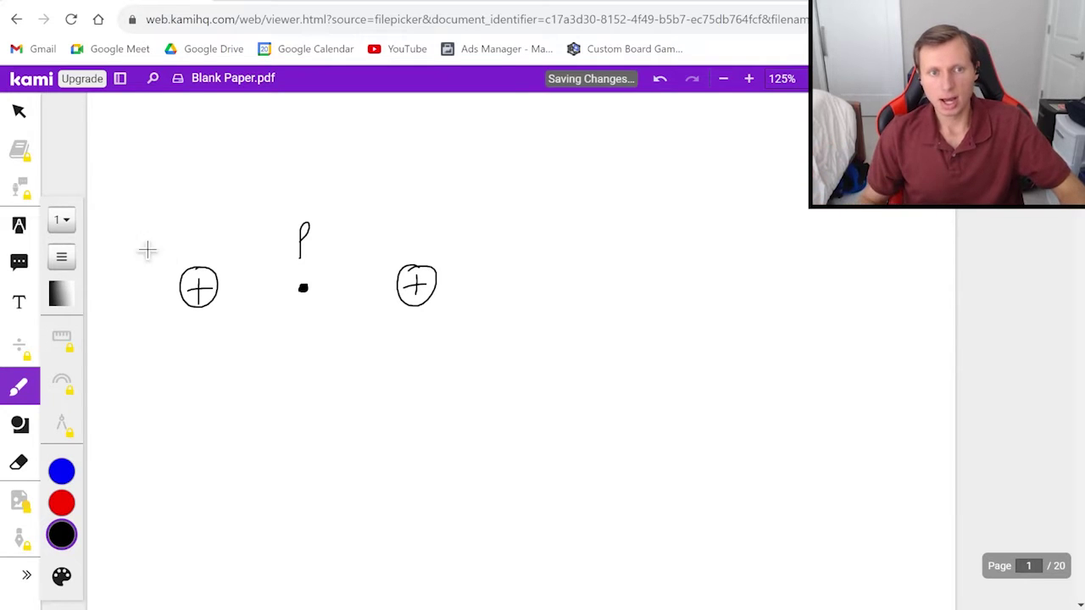
{"action": "left_click_drag", "start_coordinate": [184, 224], "coordinate": [191, 245]}
{"action": "left_click_drag", "start_coordinate": [429, 225], "coordinate": [434, 246]}
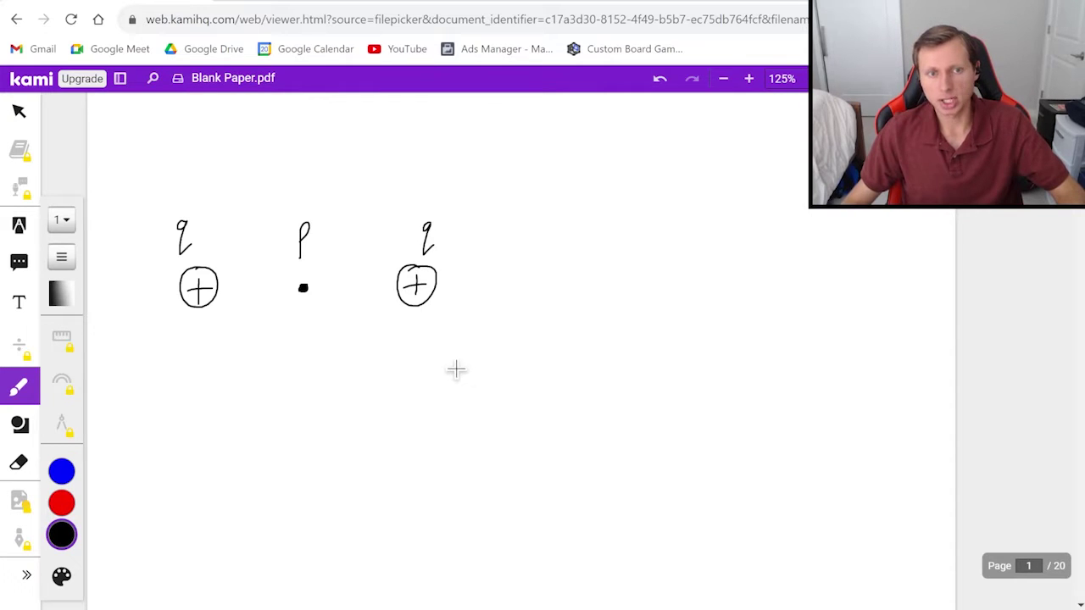
Step: Draw a red arrow from the left charge and a blue arrow from the right charge toward P
{"action": "left_click", "coordinate": [61, 503]}
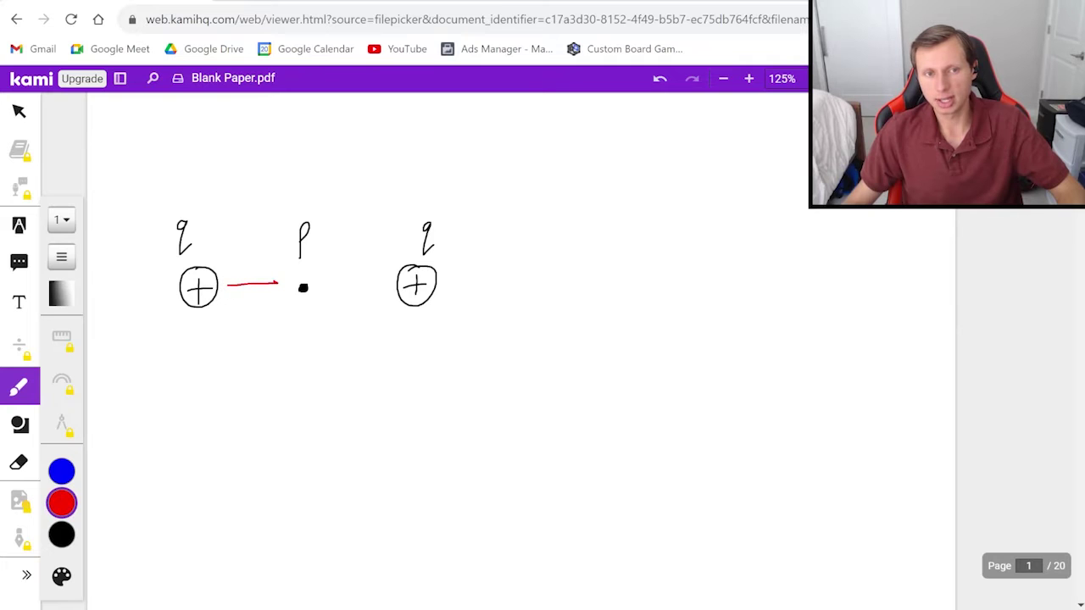
{"action": "mouse_move", "coordinate": [159, 285]}
{"action": "left_mouse_down"}
{"action": "mouse_move", "coordinate": [111, 286]}
{"action": "mouse_move", "coordinate": [127, 296]}
{"action": "left_mouse_up"}
{"action": "key", "text": "ctrl+z"}
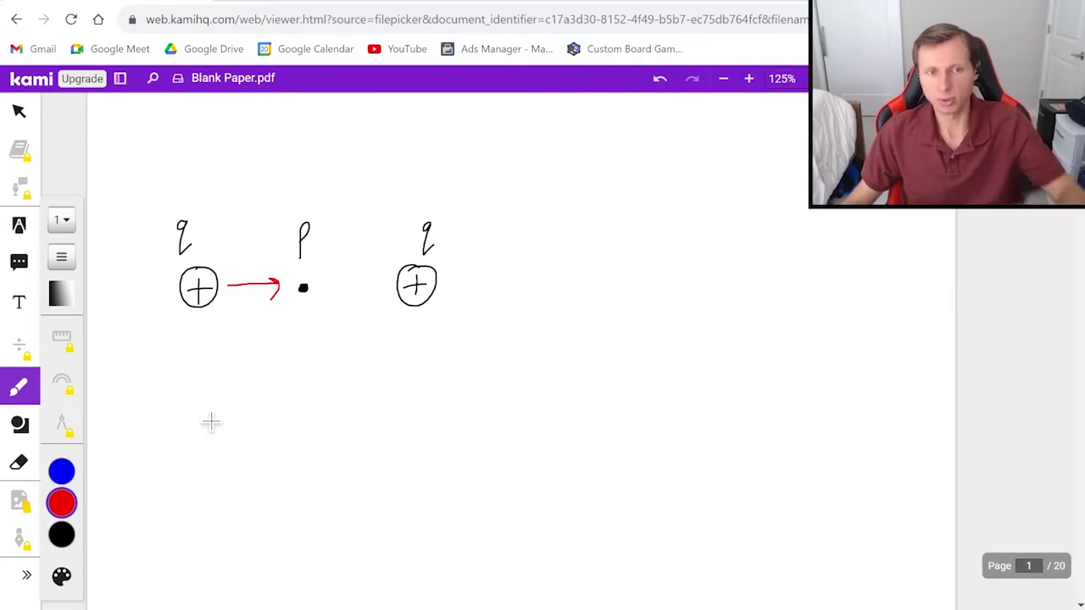
{"action": "left_click_drag", "start_coordinate": [282, 291], "coordinate": [278, 298]}
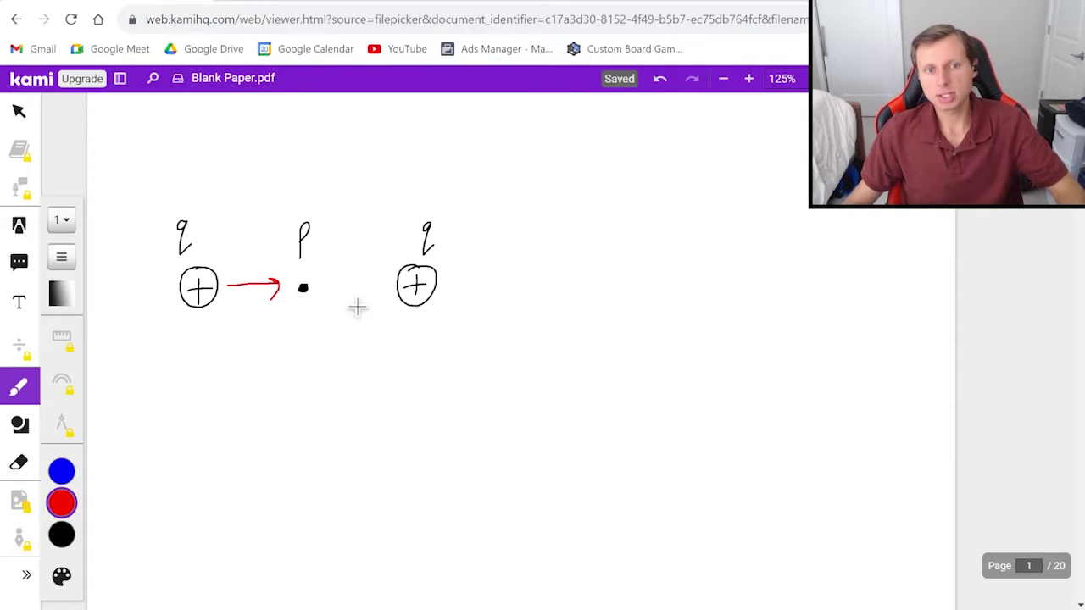
{"action": "left_click", "coordinate": [61, 504]}
{"action": "left_click", "coordinate": [61, 471]}
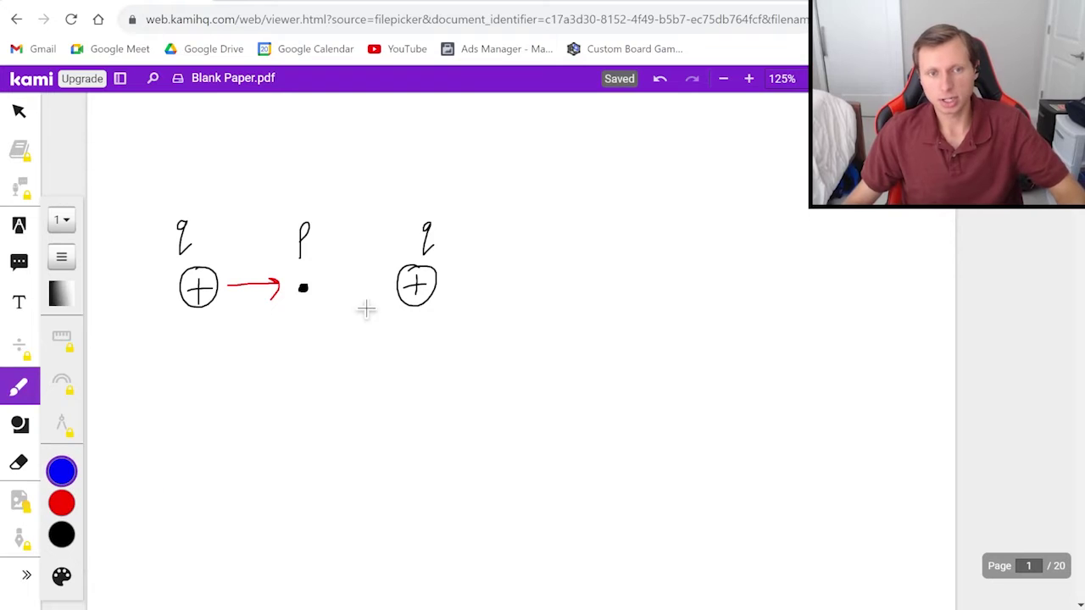
{"action": "mouse_move", "coordinate": [380, 286]}
{"action": "left_mouse_down"}
{"action": "mouse_move", "coordinate": [342, 285]}
{"action": "mouse_move", "coordinate": [336, 297]}
{"action": "left_mouse_up"}
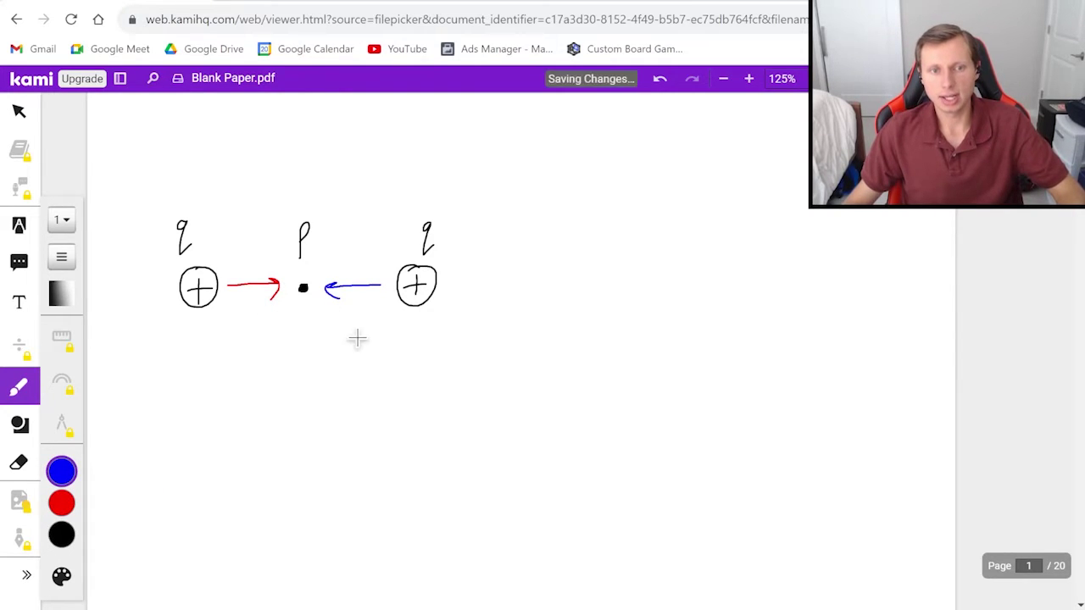
Step: Cross out the red and blue field arrows in black
{"action": "left_click", "coordinate": [61, 535]}
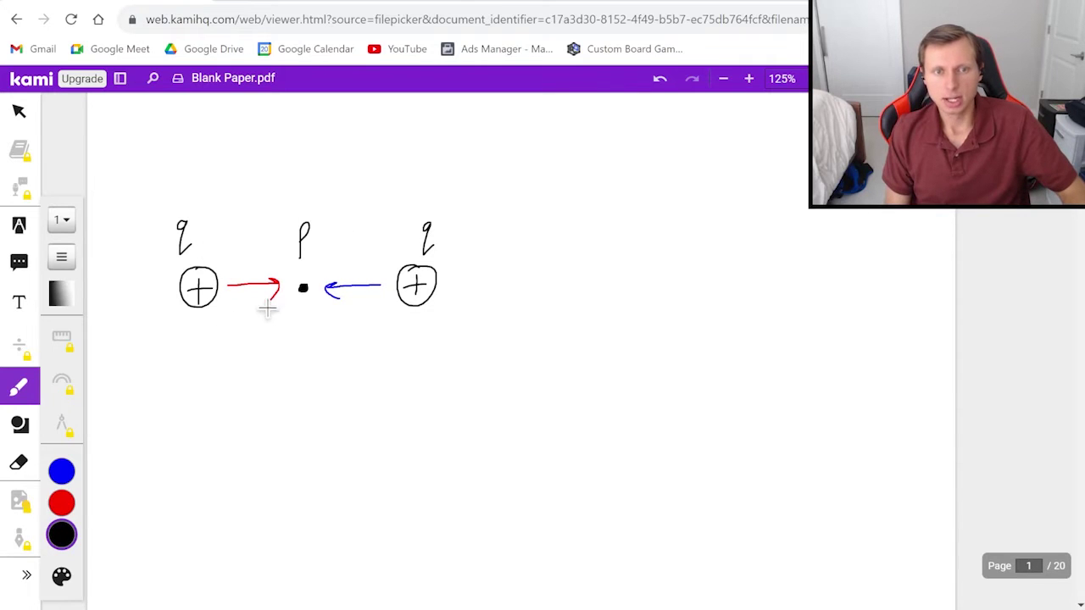
{"action": "left_click_drag", "start_coordinate": [276, 266], "coordinate": [232, 310]}
{"action": "left_click_drag", "start_coordinate": [234, 266], "coordinate": [285, 315]}
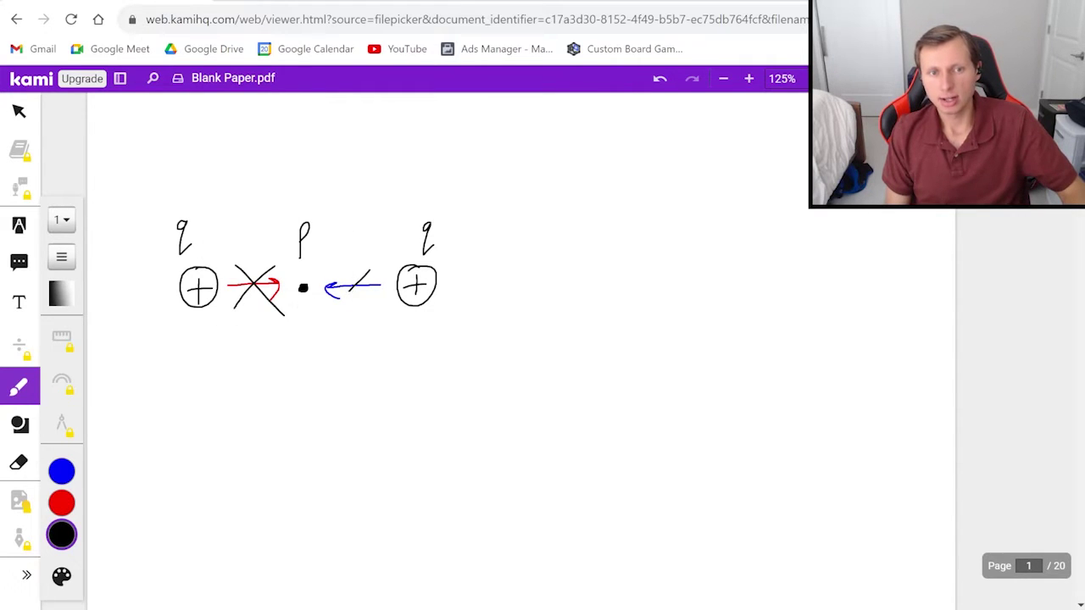
Step: Write 'Net E field = 0' below the charges
{"action": "left_click_drag", "start_coordinate": [241, 405], "coordinate": [269, 369]}
{"action": "left_click_drag", "start_coordinate": [274, 392], "coordinate": [294, 404]}
{"action": "left_click_drag", "start_coordinate": [311, 369], "coordinate": [309, 404]}
{"action": "left_click_drag", "start_coordinate": [298, 389], "coordinate": [326, 384]}
{"action": "left_click_drag", "start_coordinate": [397, 374], "coordinate": [377, 407]}
{"action": "mouse_move", "coordinate": [378, 391]}
{"action": "left_mouse_down"}
{"action": "mouse_move", "coordinate": [395, 389]}
{"action": "mouse_move", "coordinate": [399, 406]}
{"action": "left_mouse_up"}
{"action": "mouse_move", "coordinate": [458, 356]}
{"action": "left_mouse_down"}
{"action": "mouse_move", "coordinate": [444, 411]}
{"action": "mouse_move", "coordinate": [458, 381]}
{"action": "left_mouse_up"}
{"action": "mouse_move", "coordinate": [464, 383]}
{"action": "left_mouse_down"}
{"action": "mouse_move", "coordinate": [464, 407]}
{"action": "mouse_move", "coordinate": [489, 405]}
{"action": "left_mouse_up"}
{"action": "mouse_move", "coordinate": [497, 378]}
{"action": "left_mouse_down"}
{"action": "mouse_move", "coordinate": [500, 407]}
{"action": "mouse_move", "coordinate": [514, 405]}
{"action": "left_mouse_up"}
{"action": "mouse_move", "coordinate": [525, 364]}
{"action": "left_mouse_down"}
{"action": "mouse_move", "coordinate": [524, 407]}
{"action": "mouse_move", "coordinate": [580, 383]}
{"action": "left_mouse_up"}
{"action": "left_click_drag", "start_coordinate": [564, 393], "coordinate": [613, 368]}
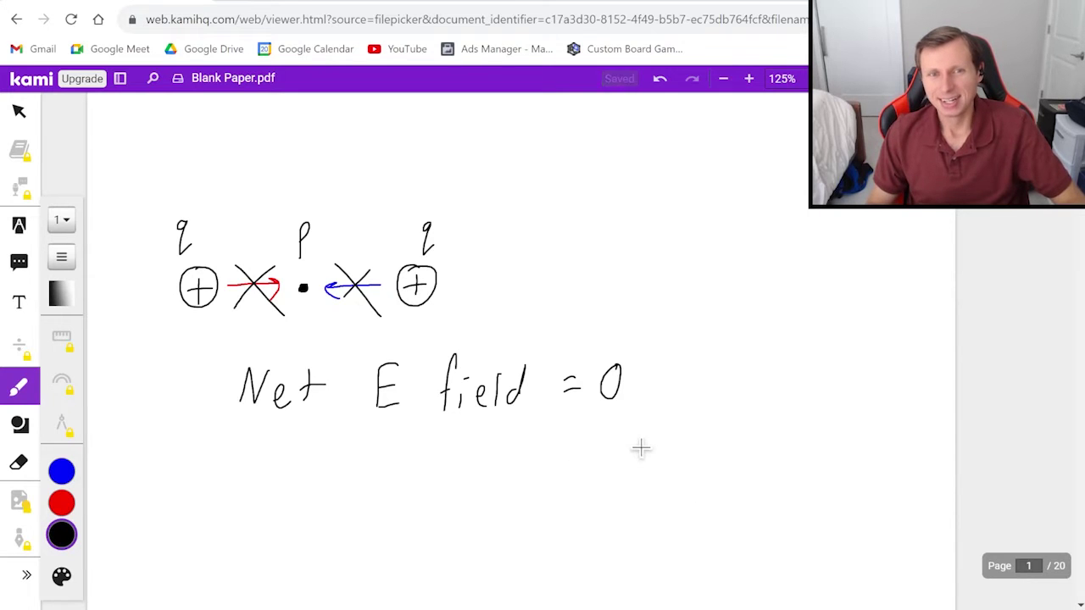
{"action": "scroll", "coordinate": [639, 447], "scroll_direction": "down", "scroll_amount": 5}
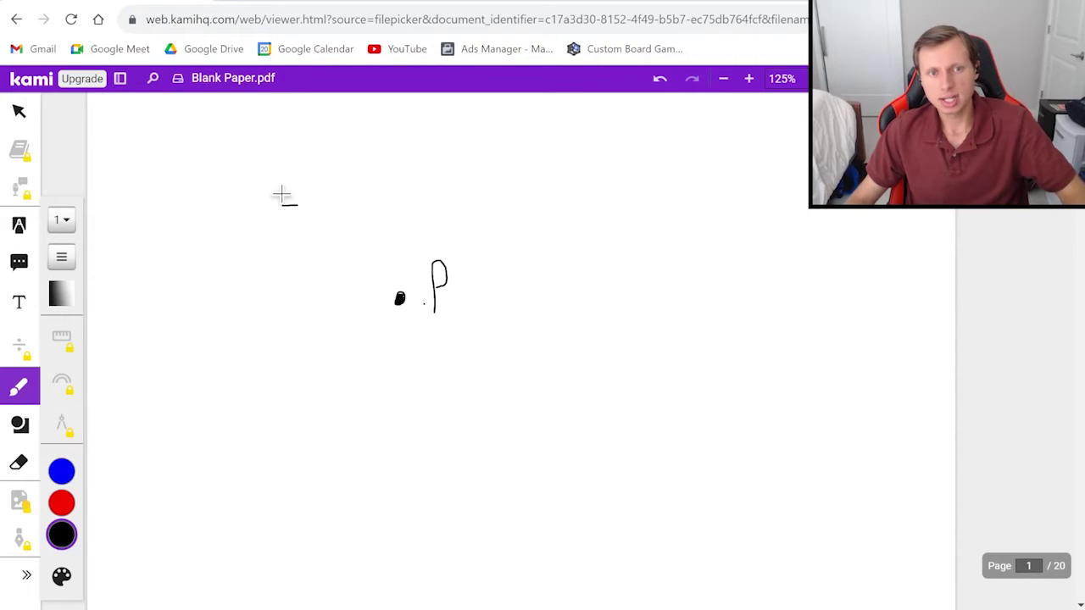
Step: Draw two circled negative charges above and below P, each labelled -2q
{"action": "left_click_drag", "start_coordinate": [288, 188], "coordinate": [287, 188]}
{"action": "mouse_move", "coordinate": [271, 379]}
{"action": "left_mouse_down"}
{"action": "mouse_move", "coordinate": [293, 379]}
{"action": "mouse_move", "coordinate": [264, 389]}
{"action": "mouse_move", "coordinate": [301, 381]}
{"action": "left_mouse_up"}
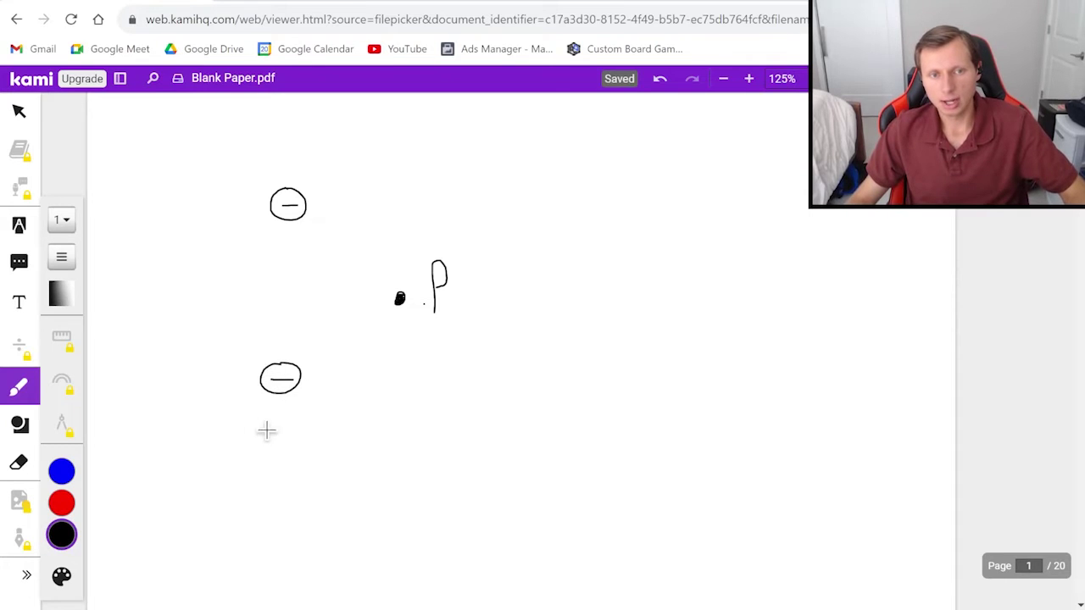
{"action": "left_click_drag", "start_coordinate": [246, 431], "coordinate": [317, 466]}
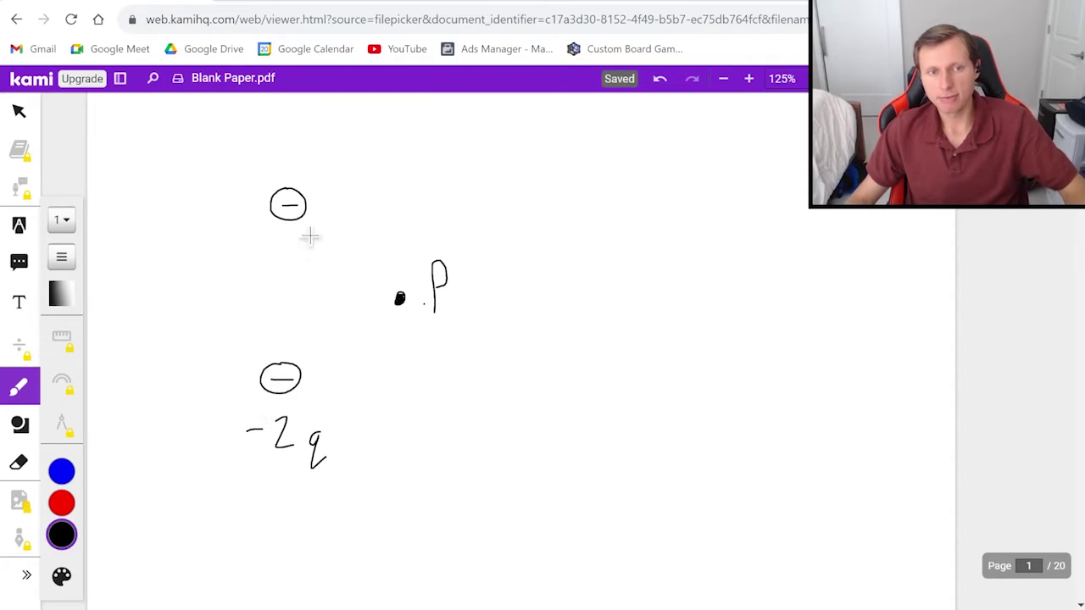
{"action": "left_click_drag", "start_coordinate": [235, 159], "coordinate": [251, 158]}
{"action": "mouse_move", "coordinate": [264, 146]}
{"action": "left_mouse_down"}
{"action": "mouse_move", "coordinate": [278, 169]}
{"action": "mouse_move", "coordinate": [316, 170]}
{"action": "left_mouse_up"}
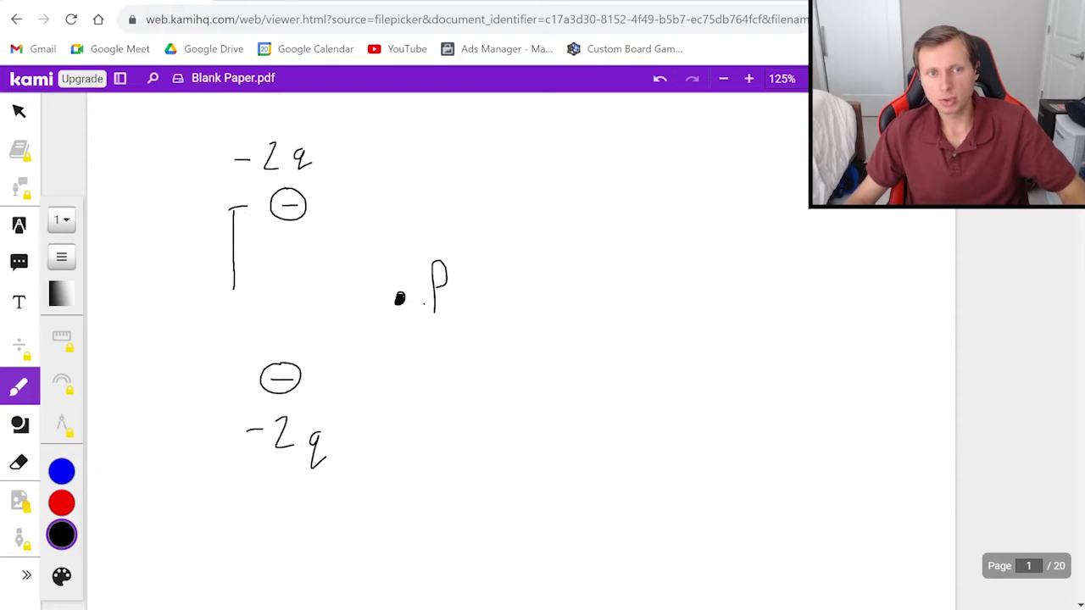
Step: Add distance brackets marked d and a dashed line to P
{"action": "left_click_drag", "start_coordinate": [225, 292], "coordinate": [312, 298]}
{"action": "left_click_drag", "start_coordinate": [325, 297], "coordinate": [333, 297]}
{"action": "left_click_drag", "start_coordinate": [347, 297], "coordinate": [367, 298]}
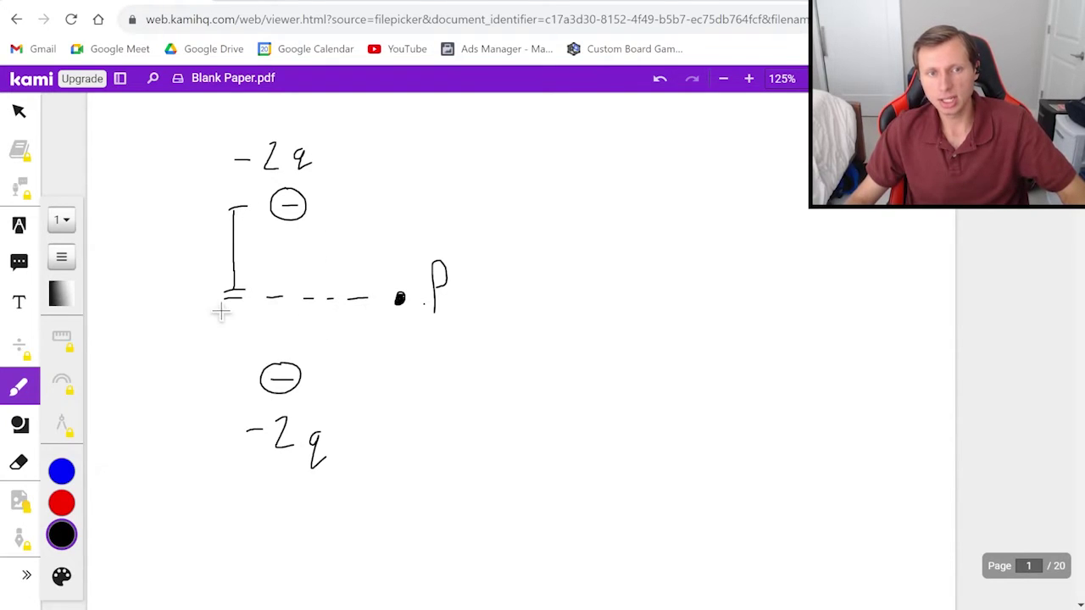
{"action": "left_click_drag", "start_coordinate": [211, 384], "coordinate": [246, 383]}
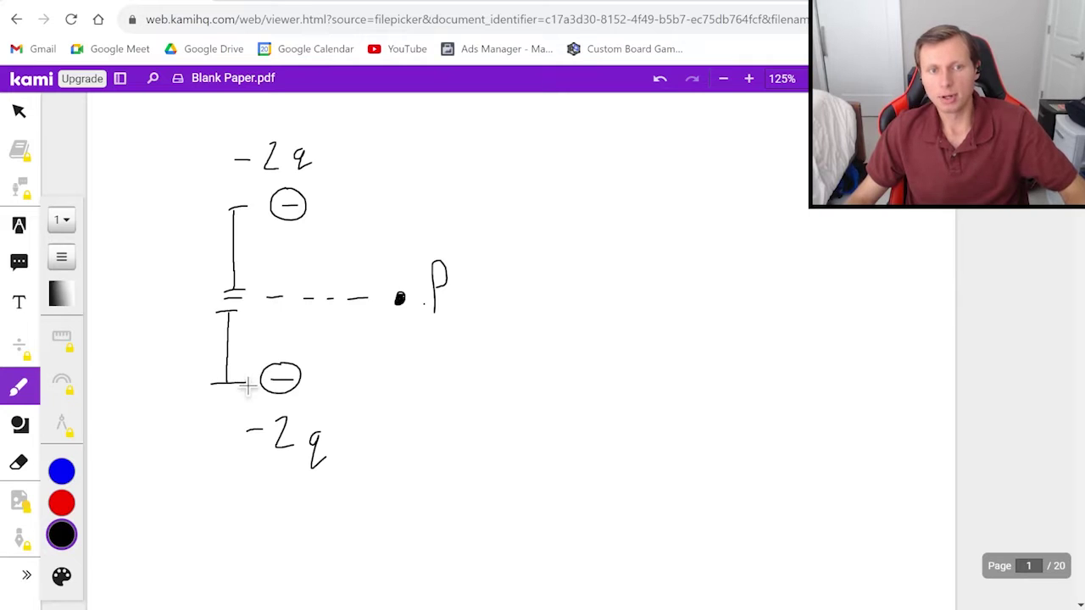
{"action": "mouse_move", "coordinate": [198, 244]}
{"action": "left_mouse_down"}
{"action": "mouse_move", "coordinate": [201, 230]}
{"action": "mouse_move", "coordinate": [200, 264]}
{"action": "left_mouse_up"}
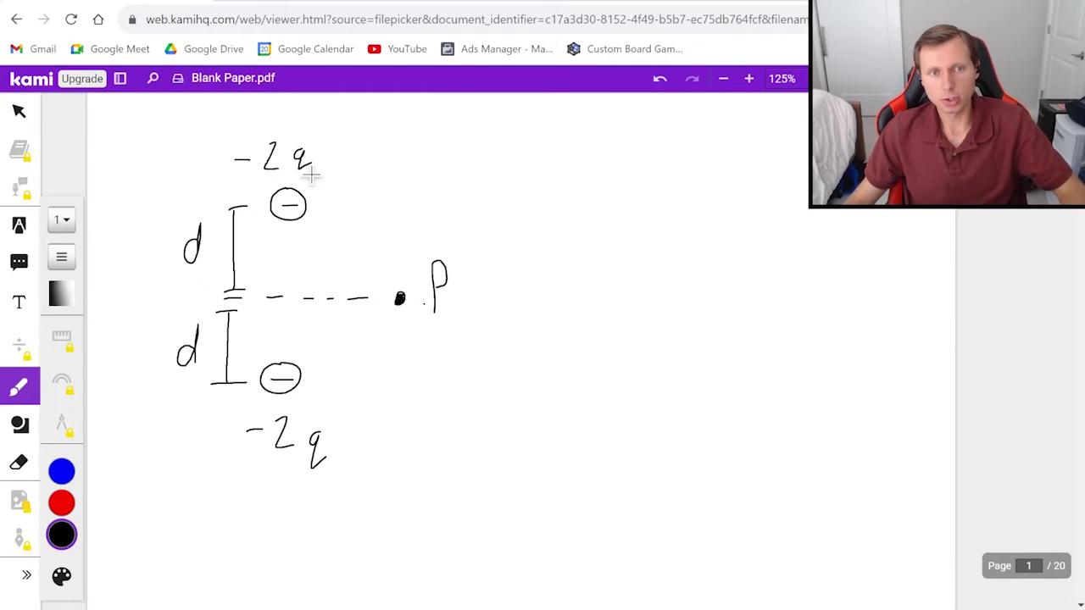
Step: Draw field arrows from P: blue toward the upper charge, red toward the lower charge
{"action": "left_click", "coordinate": [61, 472]}
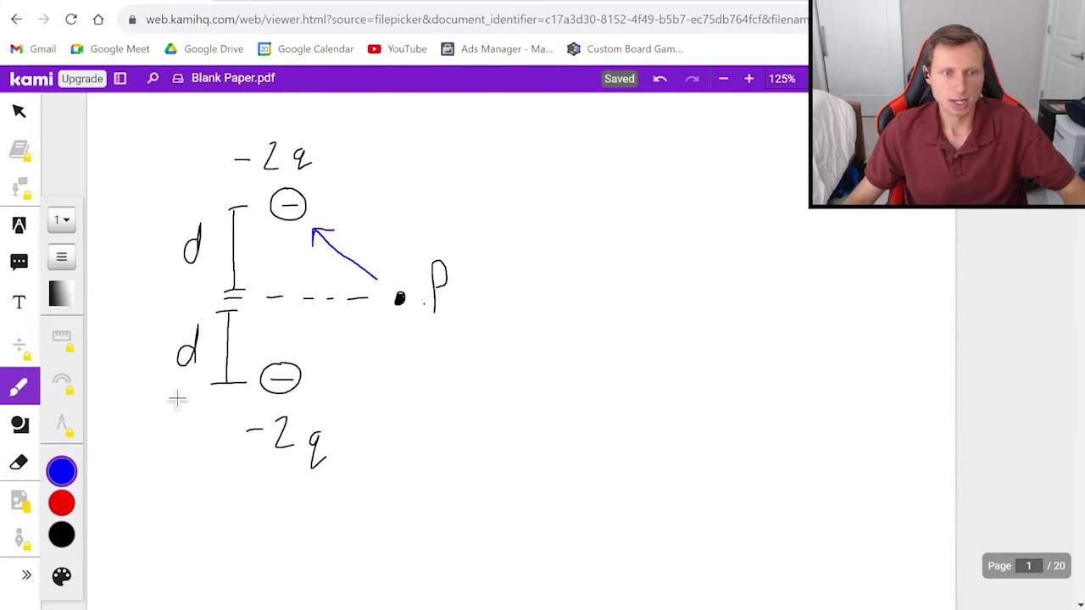
{"action": "left_click", "coordinate": [61, 502]}
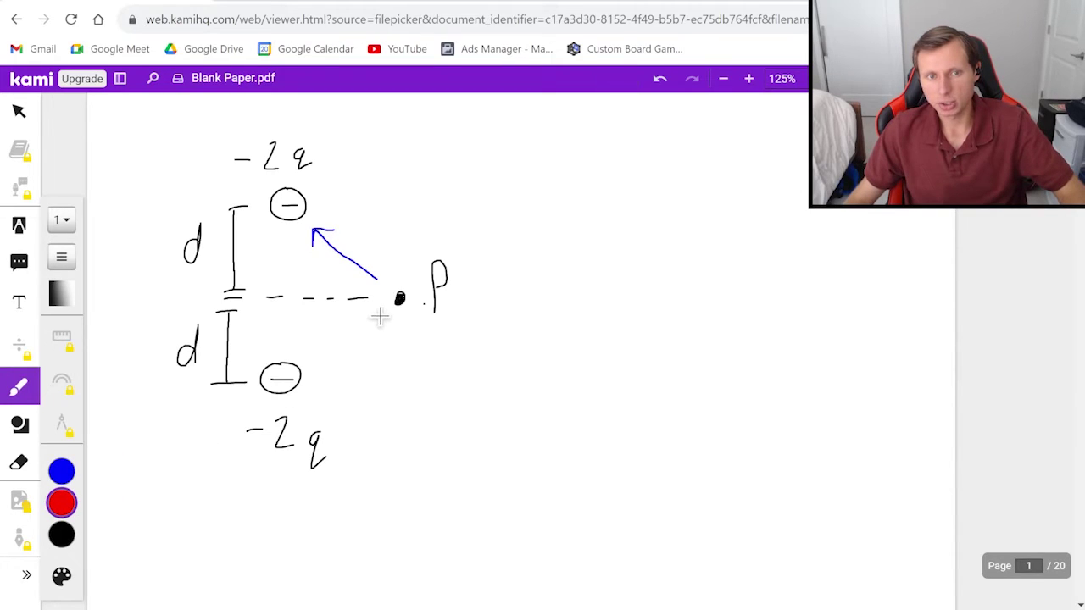
{"action": "left_click_drag", "start_coordinate": [335, 348], "coordinate": [315, 365]}
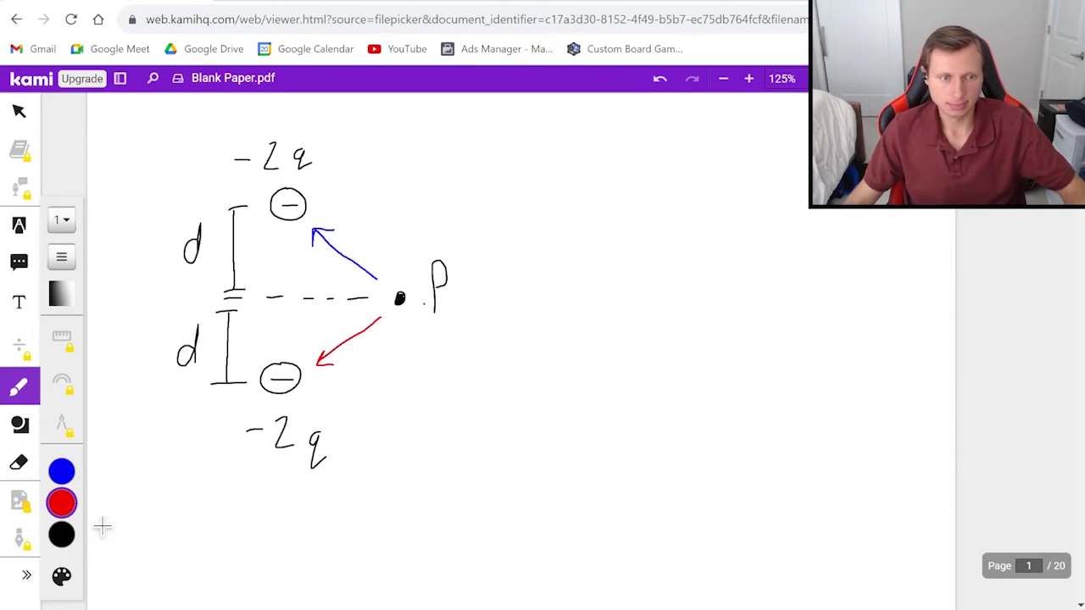
{"action": "left_click", "coordinate": [61, 471]}
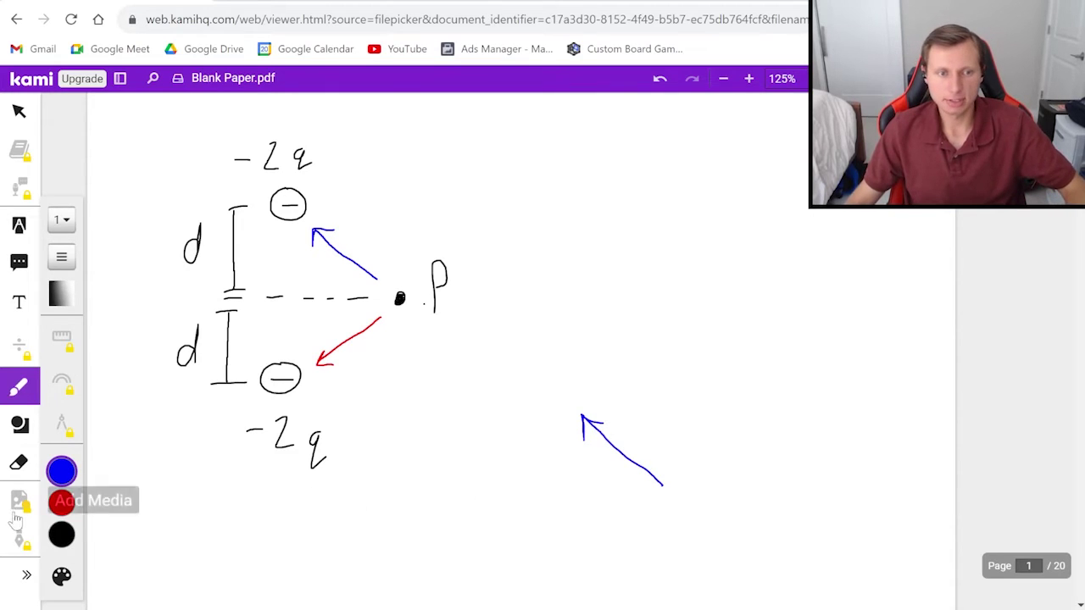
Step: Draw the red vector starting at the blue arrow's tip in the vector-sum sketch
{"action": "left_click", "coordinate": [61, 502]}
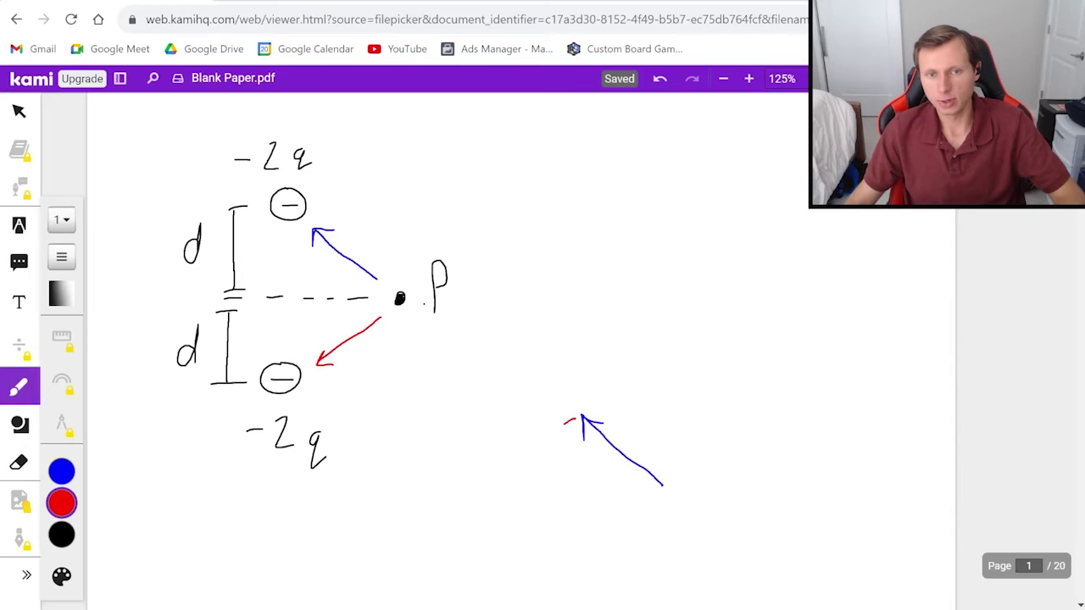
{"action": "left_click_drag", "start_coordinate": [487, 485], "coordinate": [506, 488]}
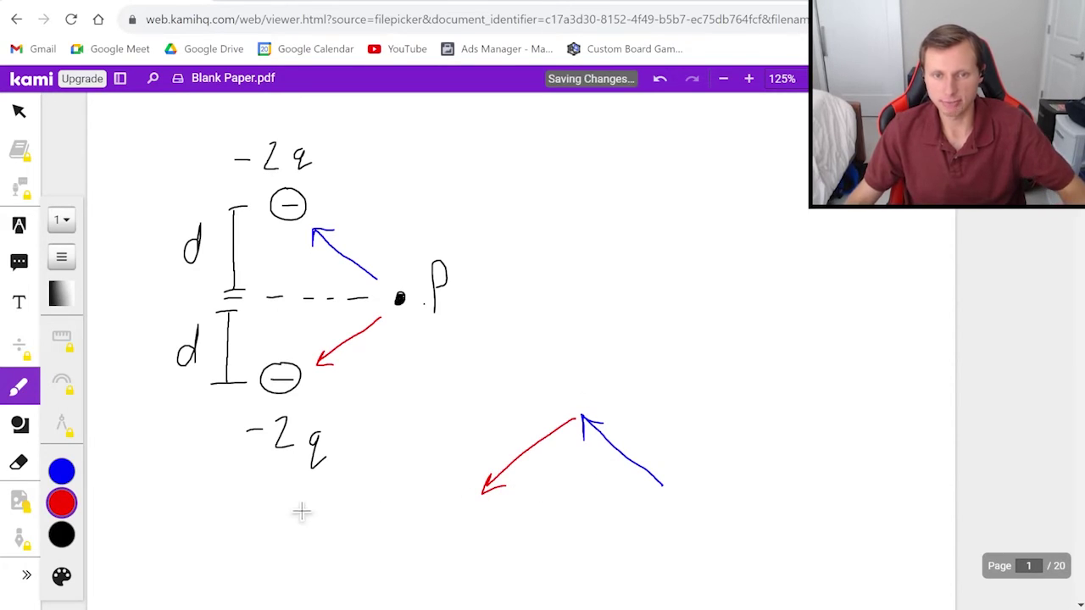
{"action": "left_click", "coordinate": [61, 536]}
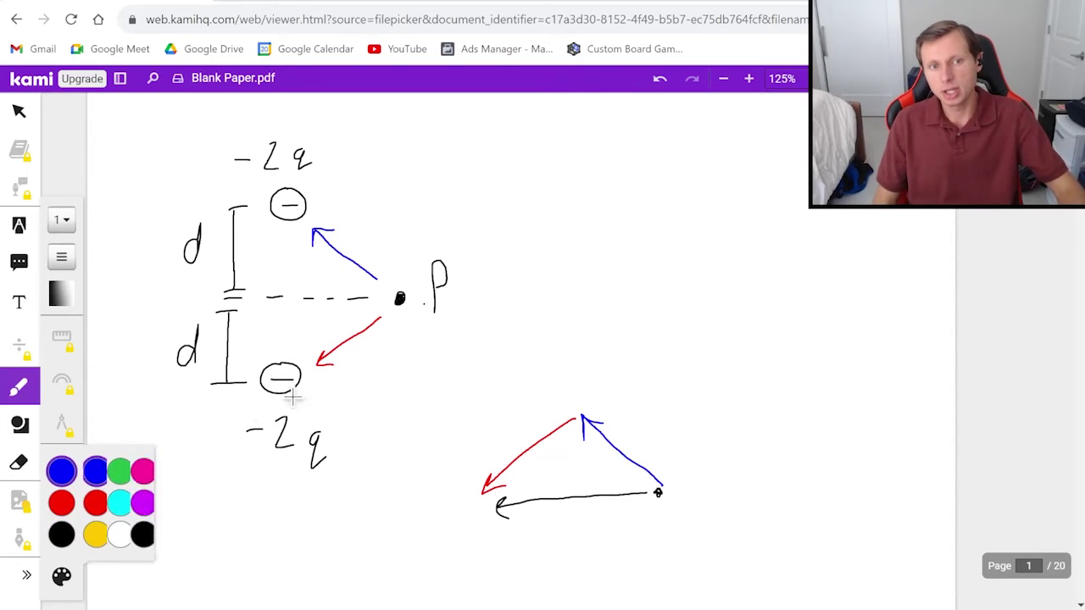
{"action": "left_click", "coordinate": [61, 471]}
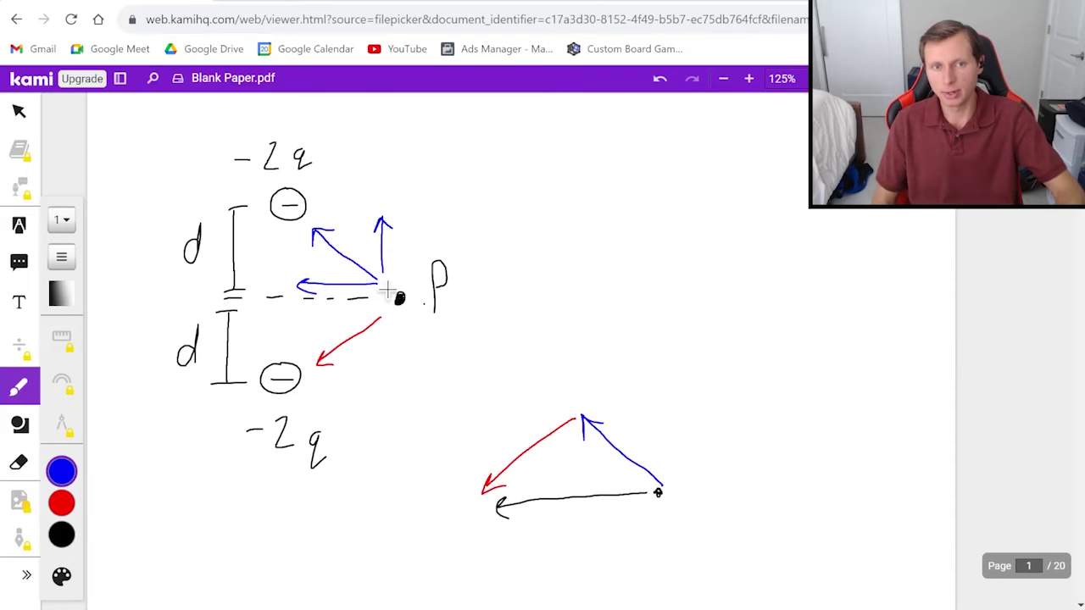
Step: Add the red horizontal component at P and erase the blue and red diagonal arrows
{"action": "left_click", "coordinate": [61, 502]}
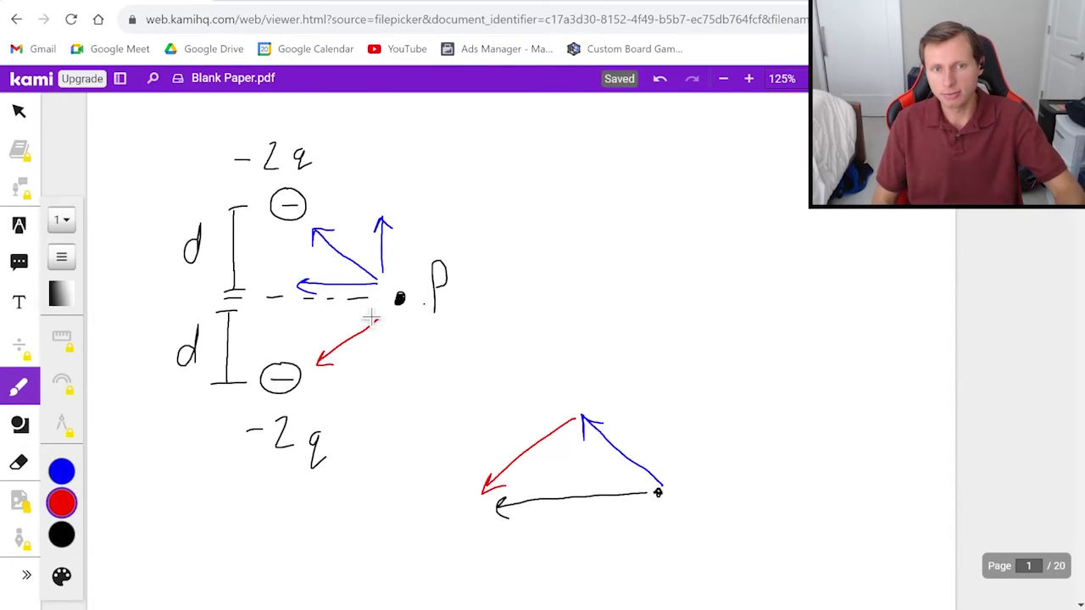
{"action": "left_click_drag", "start_coordinate": [360, 337], "coordinate": [381, 320]}
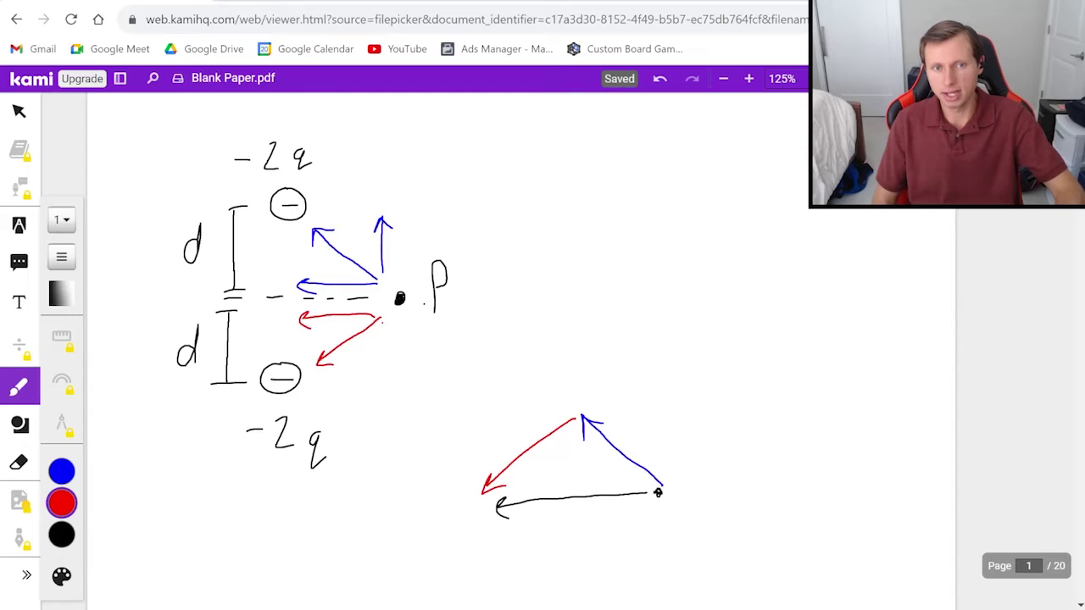
{"action": "left_click", "coordinate": [19, 462]}
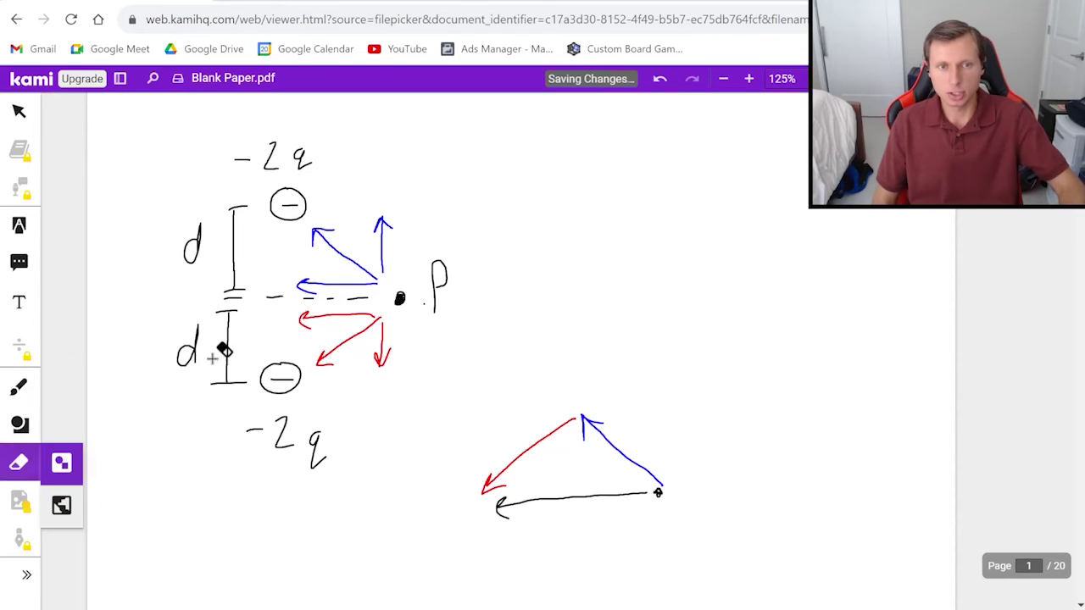
{"action": "left_click", "coordinate": [343, 253]}
{"action": "left_click", "coordinate": [323, 352]}
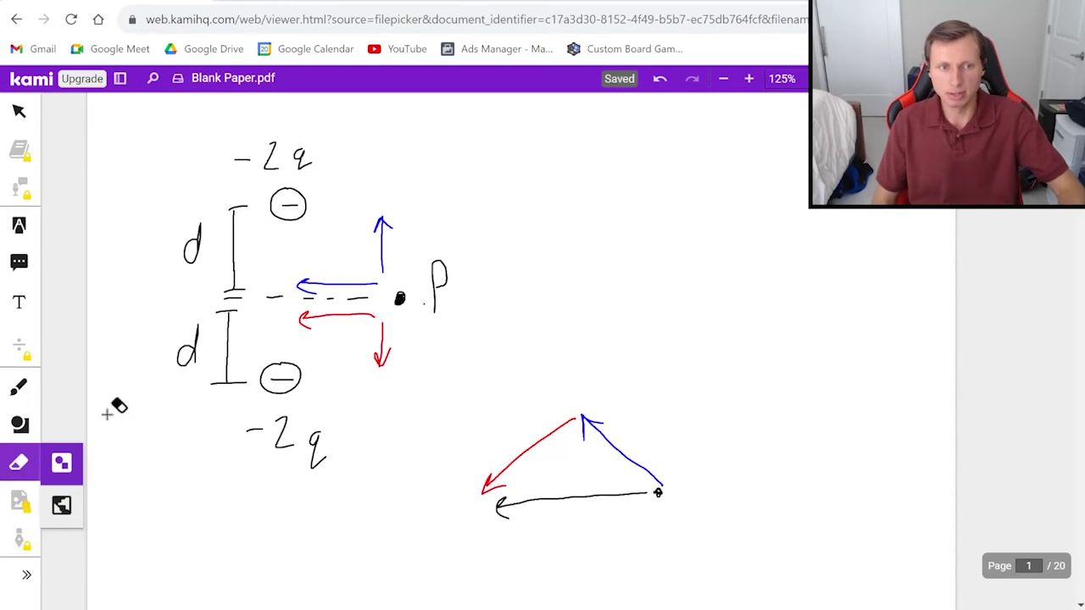
Step: Cross out a vertical component arrow with the black pen
{"action": "left_click", "coordinate": [19, 387]}
{"action": "left_click", "coordinate": [174, 534]}
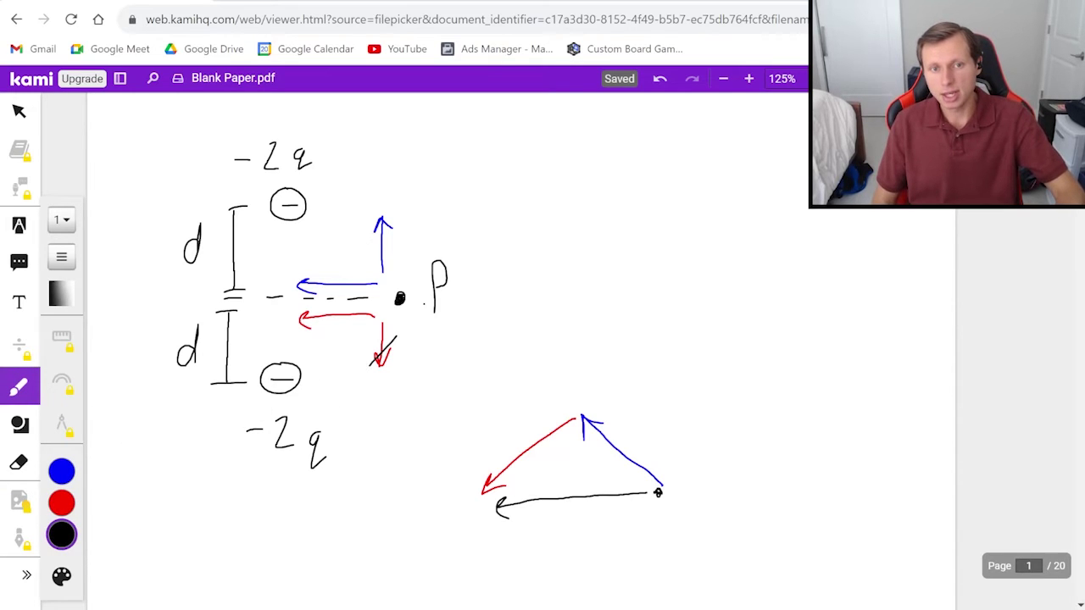
{"action": "left_click_drag", "start_coordinate": [367, 209], "coordinate": [407, 262]}
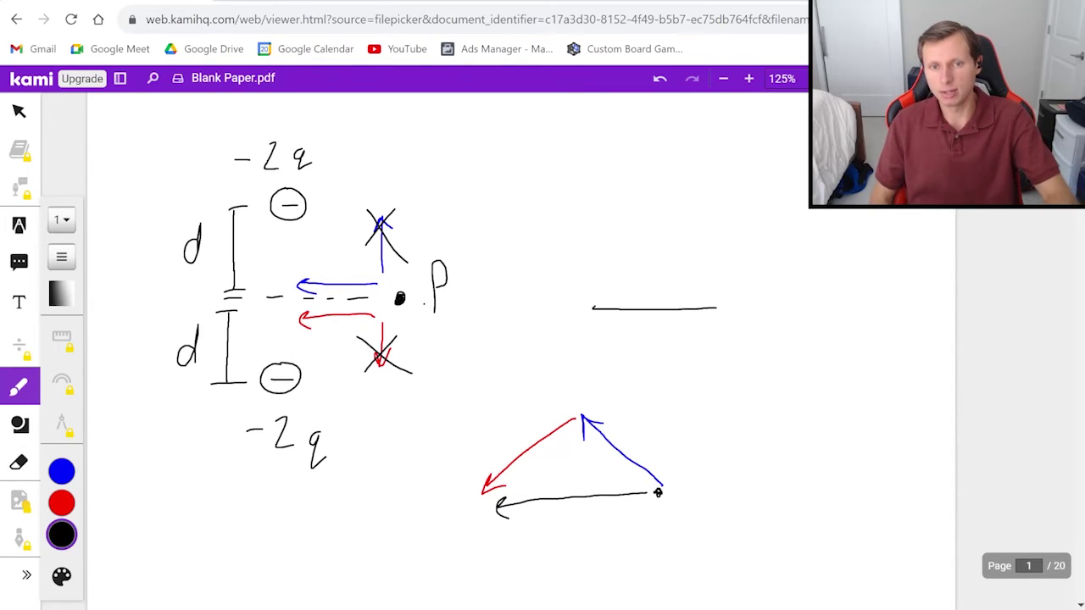
Step: Draw a black leftward net-field arrow beside the charges and circle it
{"action": "left_click_drag", "start_coordinate": [600, 298], "coordinate": [601, 322]}
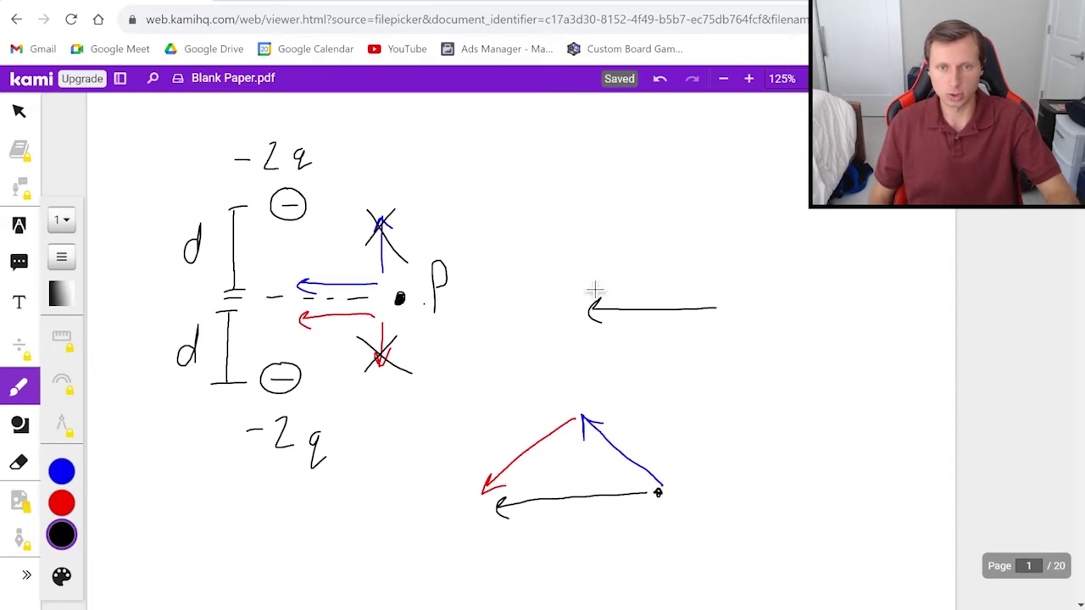
{"action": "mouse_move", "coordinate": [637, 275]}
{"action": "left_mouse_down"}
{"action": "mouse_move", "coordinate": [635, 358]}
{"action": "mouse_move", "coordinate": [585, 286]}
{"action": "left_mouse_up"}
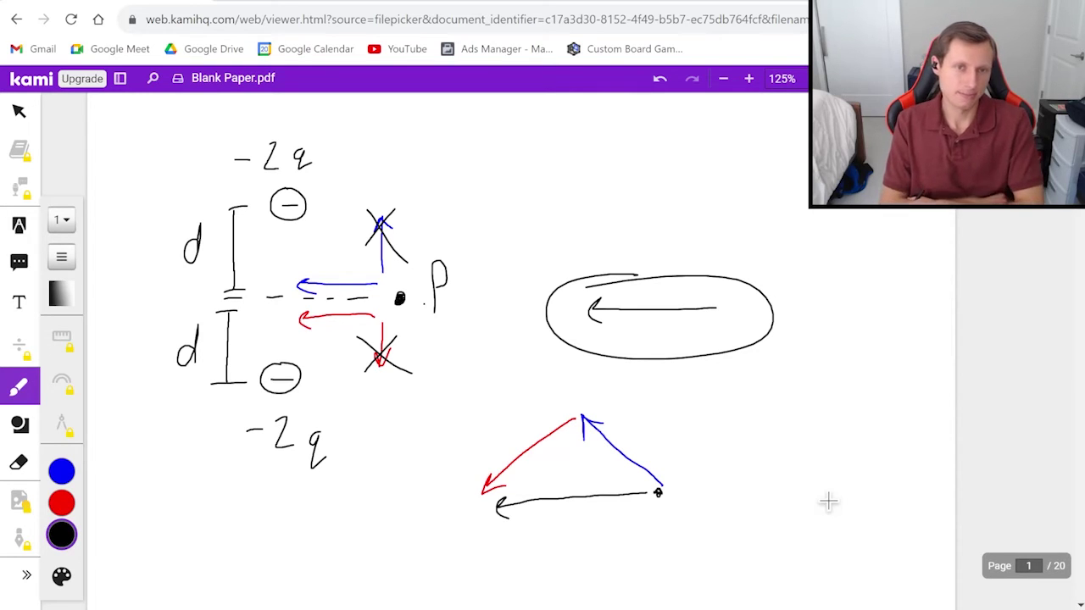
Step: Scroll down to blank page 2 of the PDF
{"action": "scroll", "coordinate": [728, 409], "scroll_direction": "down", "scroll_amount": 10}
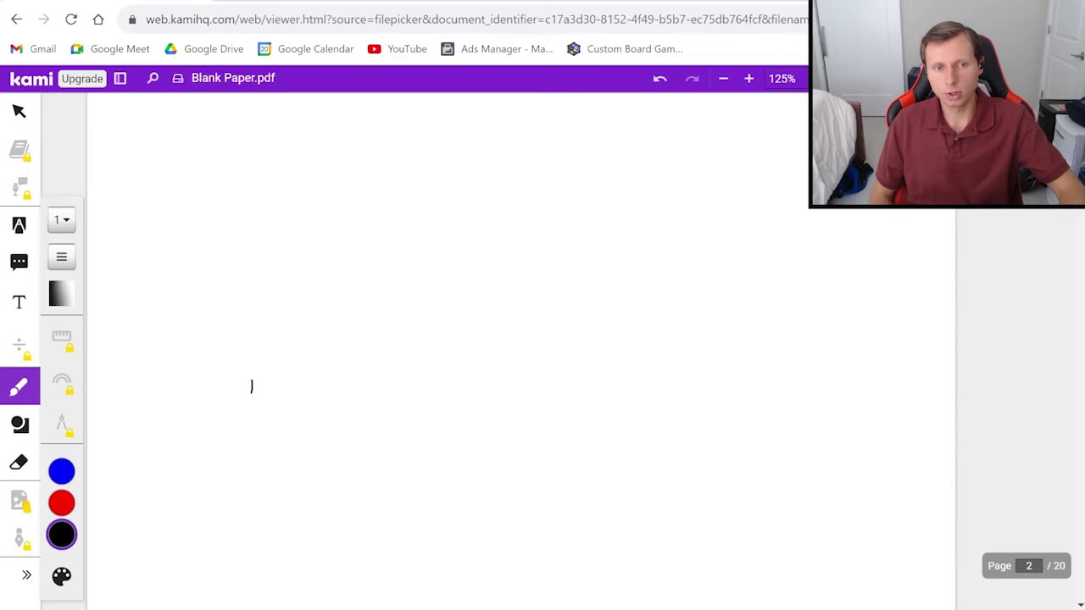
Step: Draw a dashed square with circled charges at its corners and point P at the centre
{"action": "left_click_drag", "start_coordinate": [247, 217], "coordinate": [292, 223]}
{"action": "left_click_drag", "start_coordinate": [313, 223], "coordinate": [333, 221]}
{"action": "left_click_drag", "start_coordinate": [354, 222], "coordinate": [369, 220]}
{"action": "left_click_drag", "start_coordinate": [390, 218], "coordinate": [400, 217]}
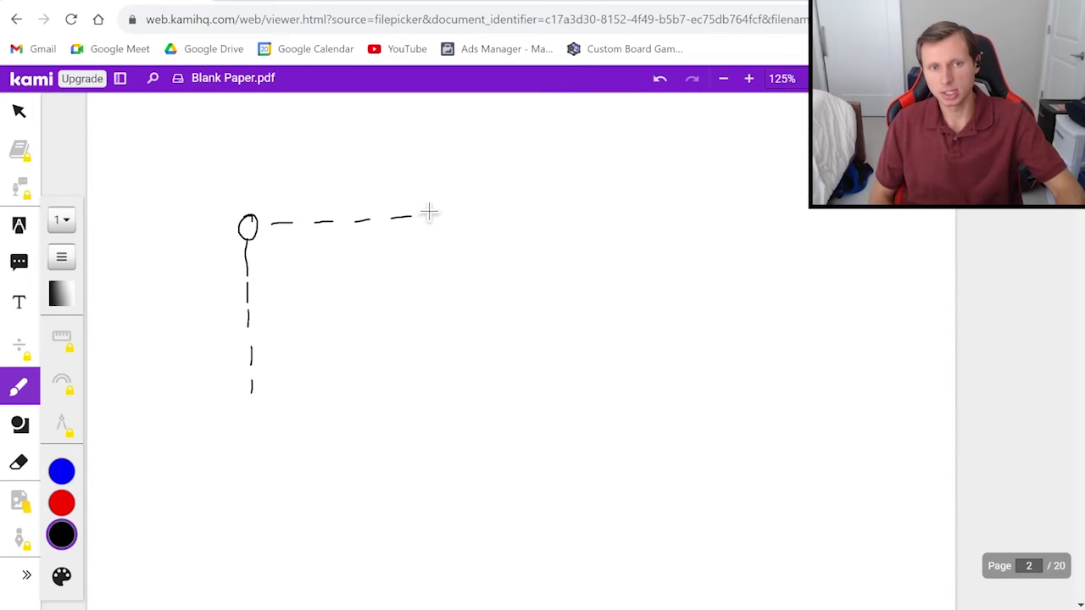
{"action": "left_click_drag", "start_coordinate": [248, 399], "coordinate": [250, 400]}
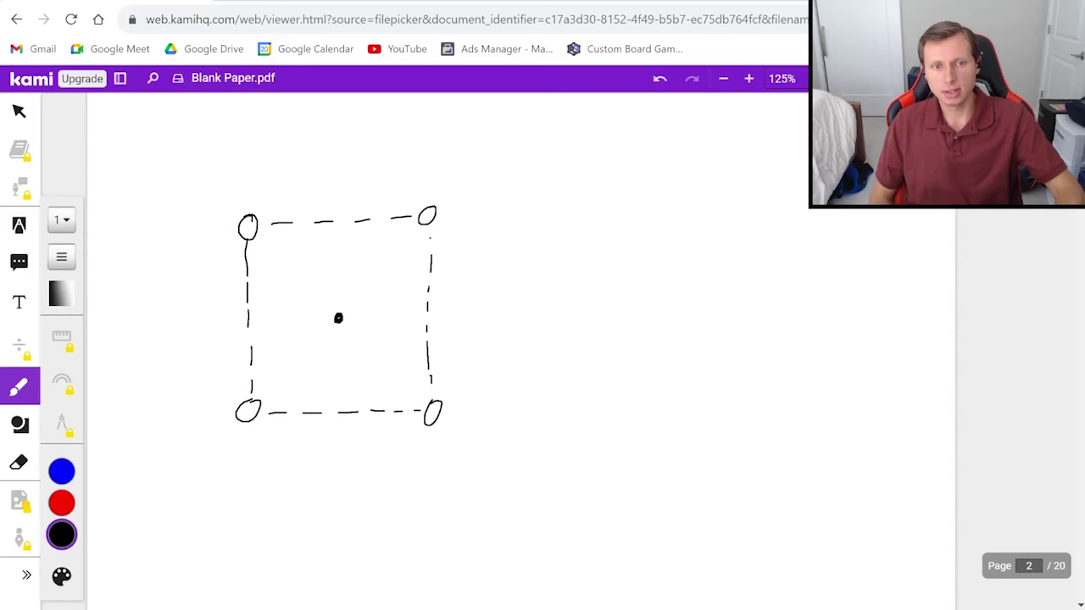
{"action": "left_click_drag", "start_coordinate": [337, 317], "coordinate": [339, 319]}
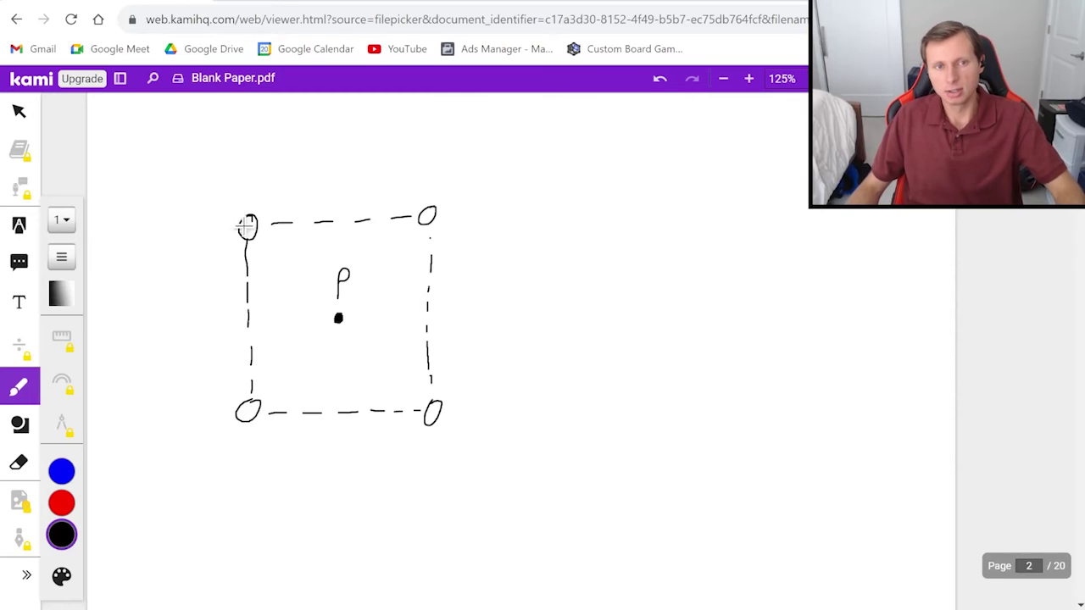
Step: Label the top corner charges +q and the bottom corner charges −q
{"action": "left_click_drag", "start_coordinate": [197, 185], "coordinate": [220, 184]}
{"action": "left_click_drag", "start_coordinate": [208, 176], "coordinate": [208, 196]}
{"action": "left_click_drag", "start_coordinate": [244, 175], "coordinate": [237, 182]}
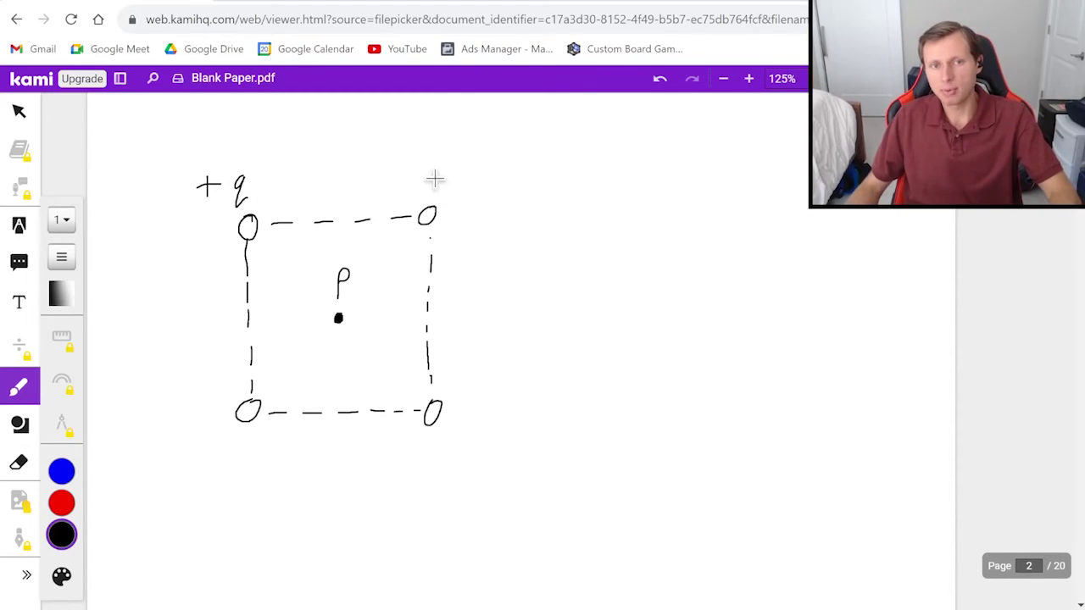
{"action": "left_click_drag", "start_coordinate": [418, 177], "coordinate": [426, 177]}
{"action": "mouse_move", "coordinate": [425, 168]}
{"action": "left_mouse_down"}
{"action": "mouse_move", "coordinate": [425, 185]}
{"action": "mouse_move", "coordinate": [470, 189]}
{"action": "left_mouse_up"}
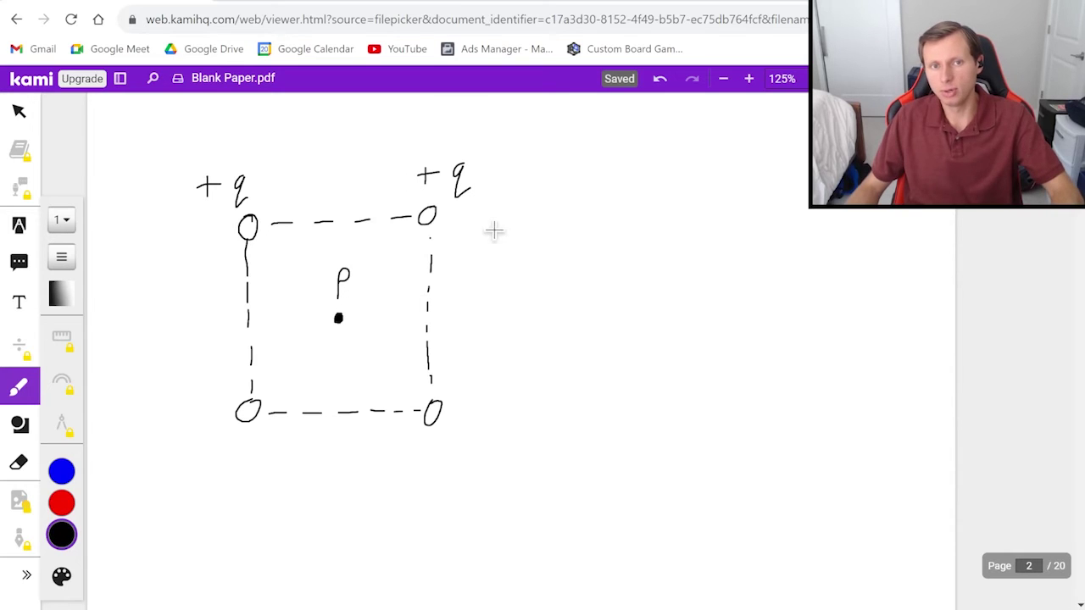
{"action": "left_click_drag", "start_coordinate": [410, 462], "coordinate": [423, 461]}
{"action": "left_click_drag", "start_coordinate": [450, 452], "coordinate": [459, 480]}
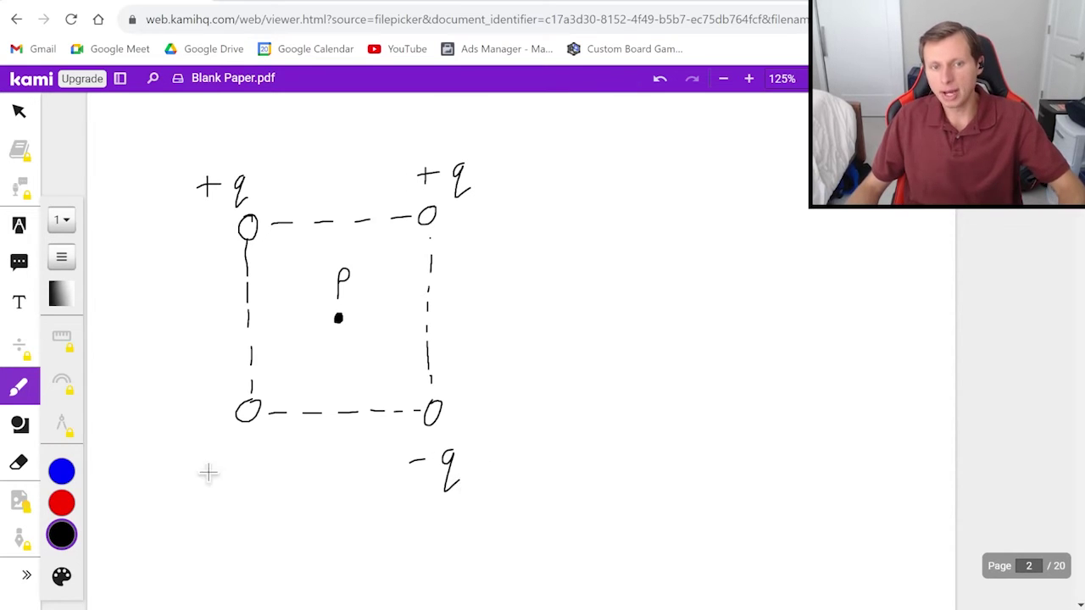
{"action": "left_click_drag", "start_coordinate": [194, 458], "coordinate": [216, 455]}
{"action": "left_click_drag", "start_coordinate": [235, 453], "coordinate": [240, 483]}
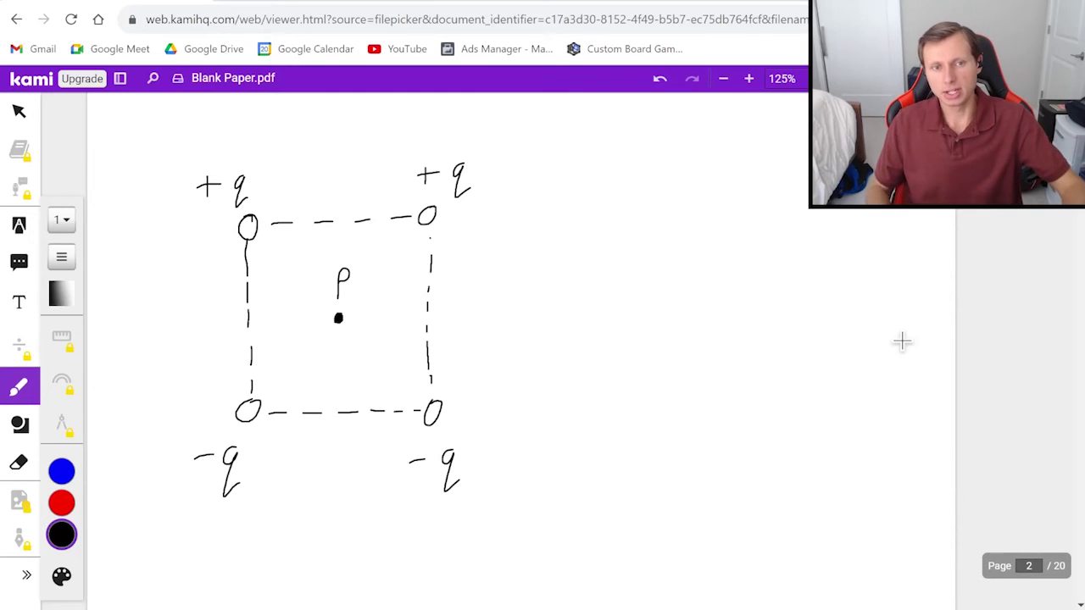
Step: Draw a blue field arrow from the top-right charge toward P
{"action": "left_click", "coordinate": [61, 502]}
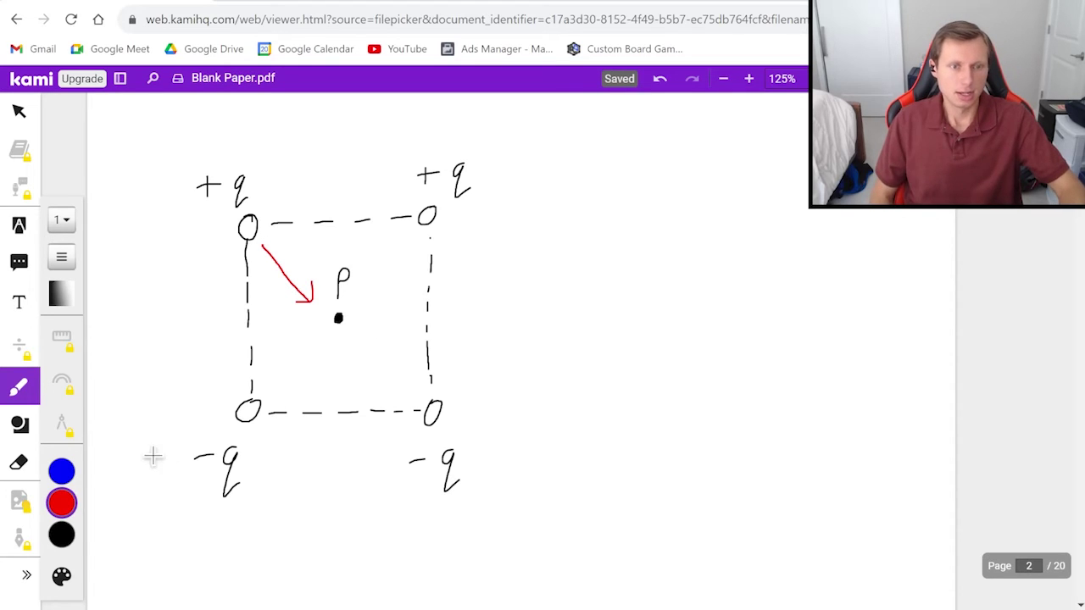
{"action": "left_click", "coordinate": [62, 471]}
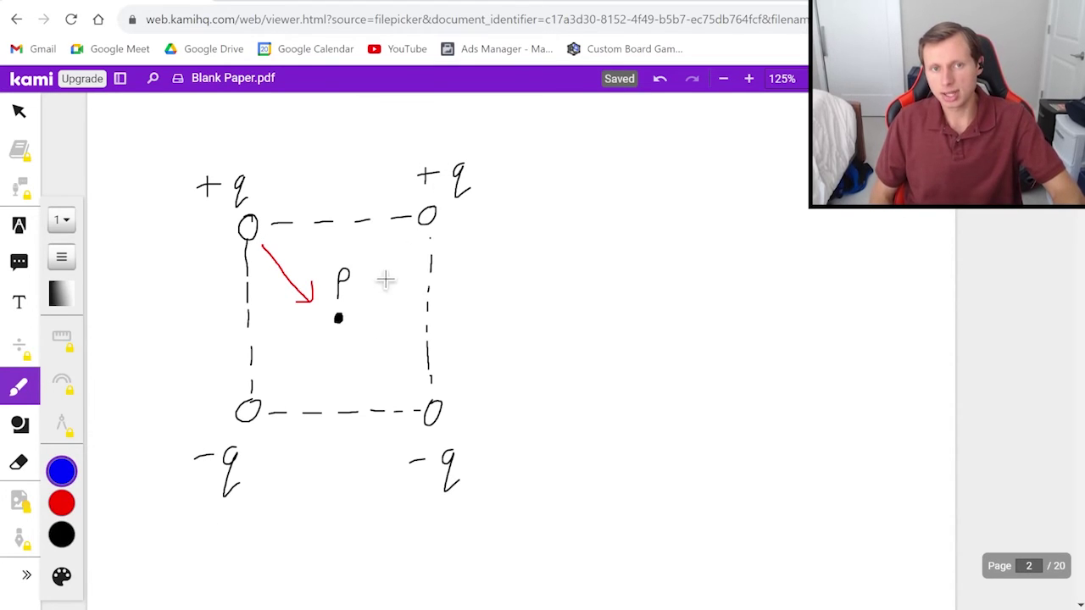
{"action": "mouse_move", "coordinate": [415, 230]}
{"action": "left_mouse_down"}
{"action": "mouse_move", "coordinate": [366, 295]}
{"action": "mouse_move", "coordinate": [386, 287]}
{"action": "left_mouse_up"}
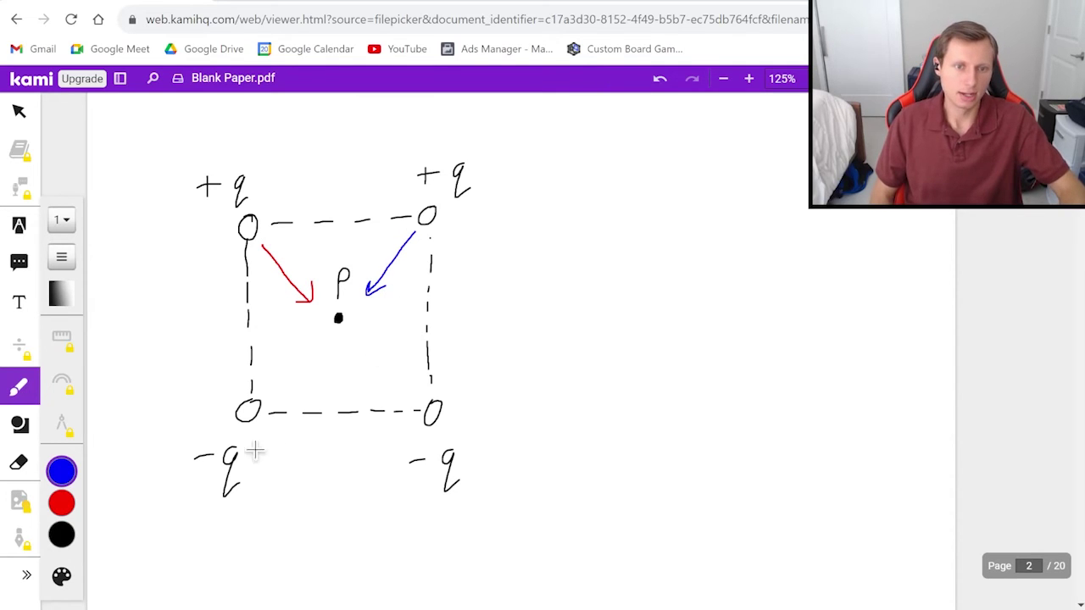
Step: Draw a purple arrow from P toward the bottom-left −q charge, leaving the pen black
{"action": "left_click", "coordinate": [147, 472]}
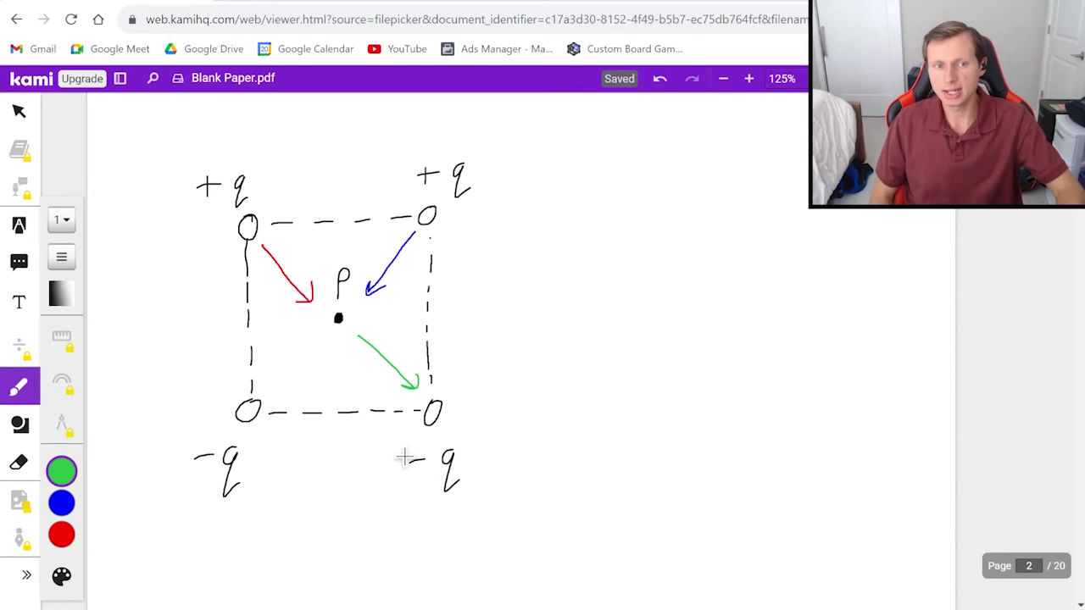
{"action": "mouse_move", "coordinate": [72, 496]}
{"action": "left_click", "coordinate": [188, 504]}
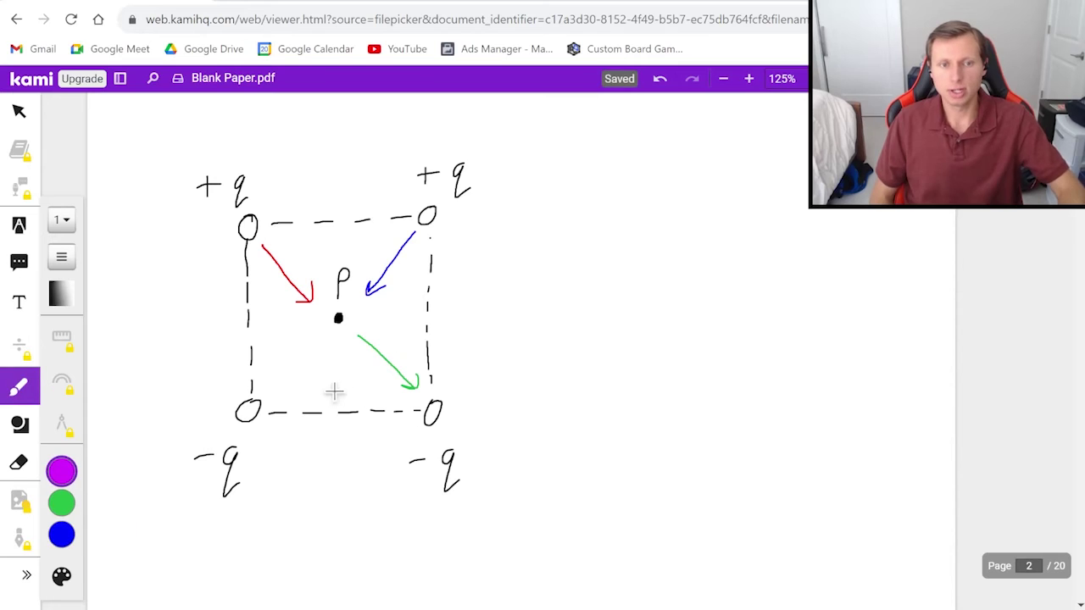
{"action": "mouse_move", "coordinate": [323, 339]}
{"action": "left_mouse_down"}
{"action": "mouse_move", "coordinate": [279, 382]}
{"action": "mouse_move", "coordinate": [297, 382]}
{"action": "left_mouse_up"}
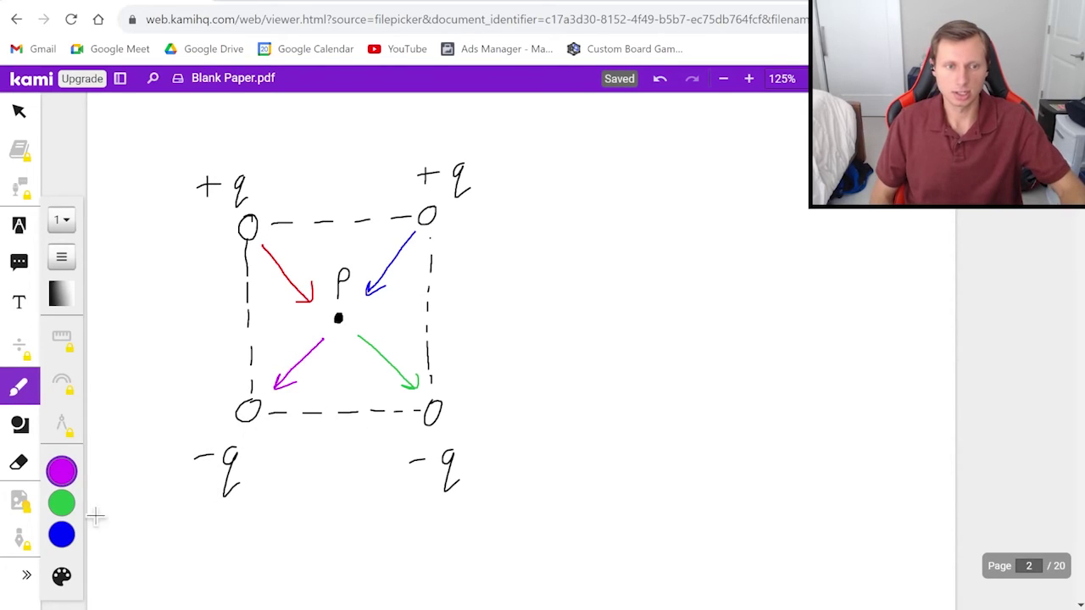
{"action": "mouse_move", "coordinate": [94, 514]}
{"action": "left_click", "coordinate": [189, 534]}
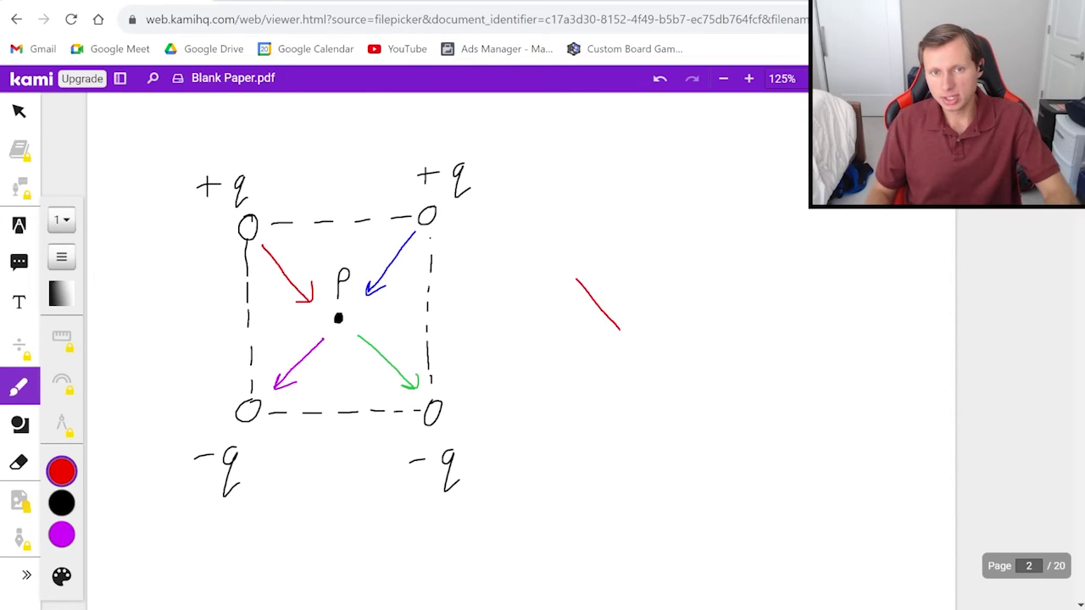
Step: Add the green and purple arrows tip-to-tail in the chain beside the square
{"action": "left_click", "coordinate": [61, 471]}
{"action": "left_click", "coordinate": [104, 469]}
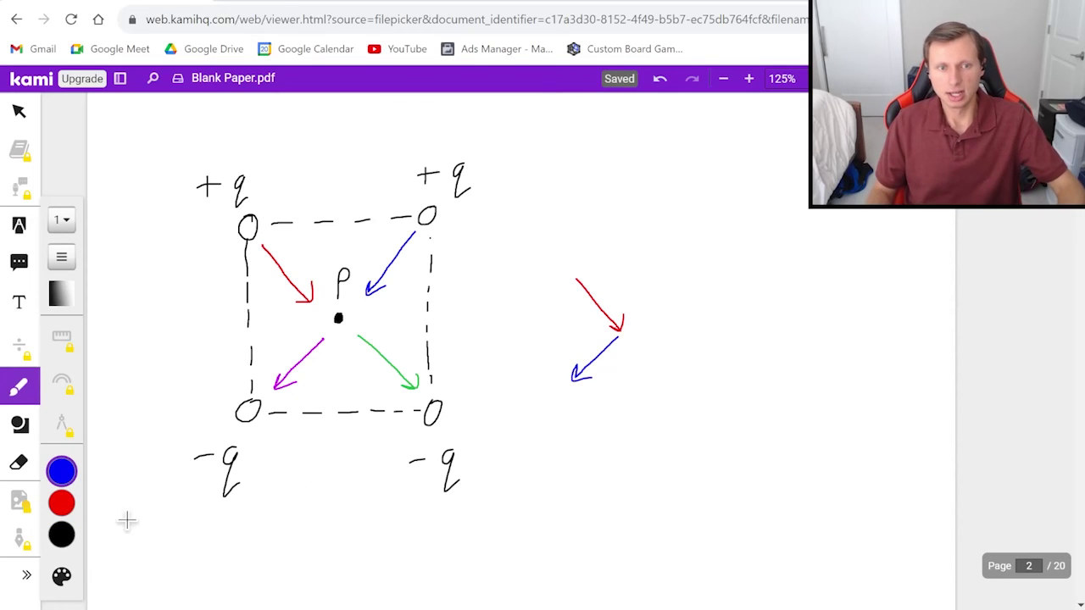
{"action": "left_click", "coordinate": [61, 471]}
{"action": "left_click", "coordinate": [145, 470]}
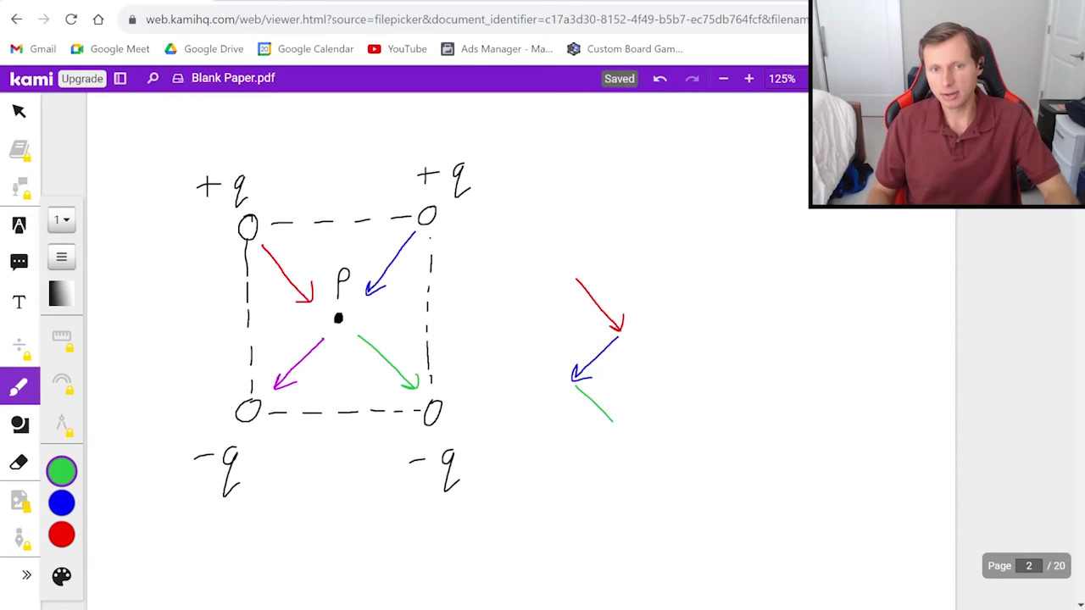
{"action": "left_click_drag", "start_coordinate": [623, 414], "coordinate": [622, 434]}
{"action": "left_click", "coordinate": [61, 472]}
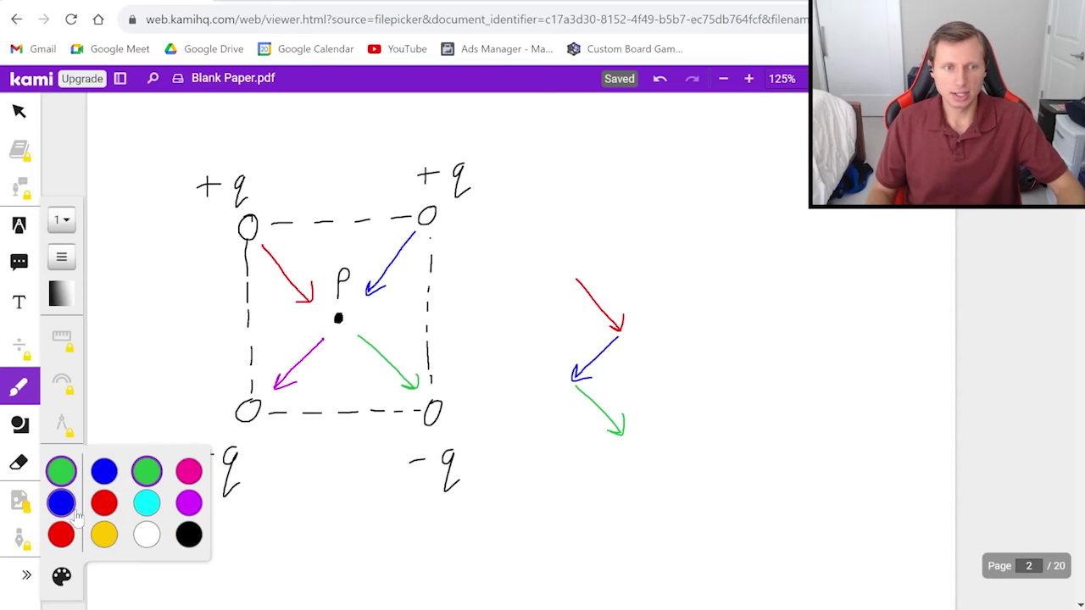
{"action": "left_click", "coordinate": [189, 503]}
{"action": "left_click_drag", "start_coordinate": [579, 461], "coordinate": [590, 476]}
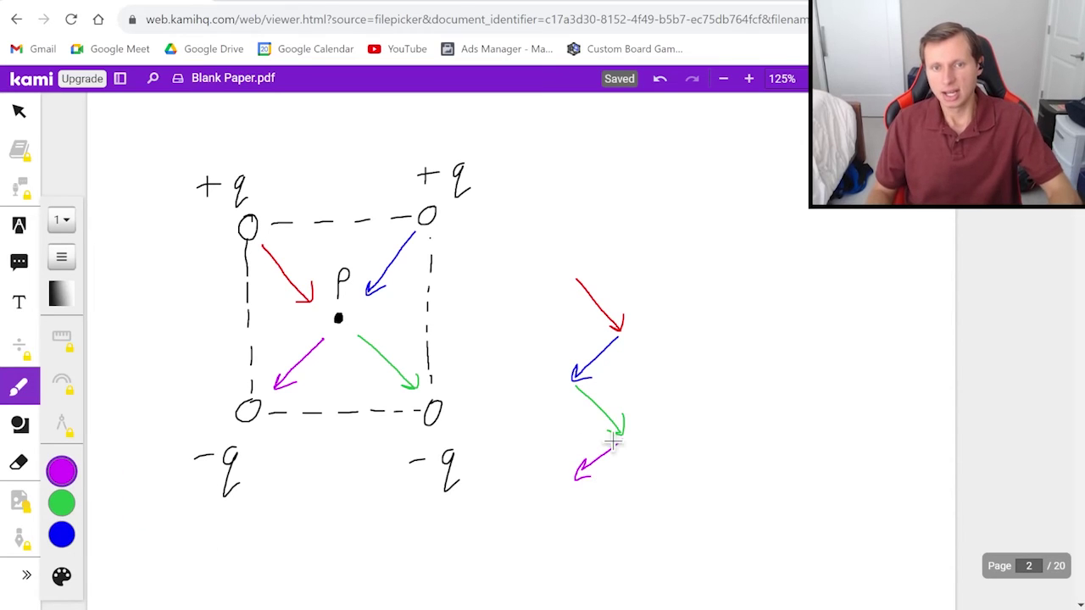
Step: In black, write 'start' above the chain and 'end' below it
{"action": "left_click", "coordinate": [61, 471]}
{"action": "left_click", "coordinate": [186, 537]}
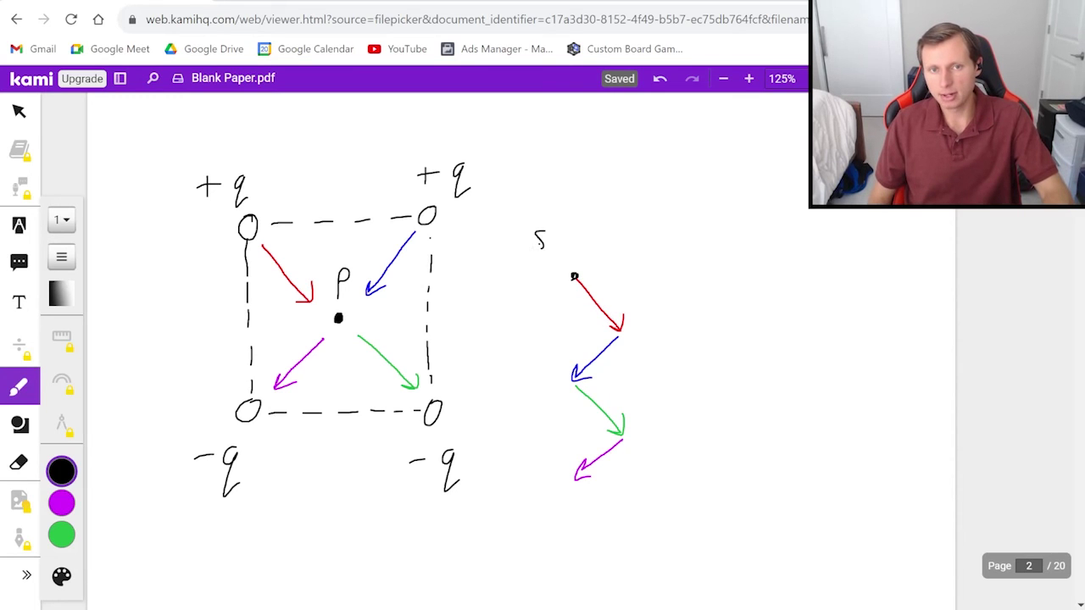
{"action": "left_click_drag", "start_coordinate": [582, 250], "coordinate": [593, 237]}
{"action": "left_click_drag", "start_coordinate": [608, 227], "coordinate": [609, 250]}
{"action": "left_click_drag", "start_coordinate": [600, 238], "coordinate": [620, 237]}
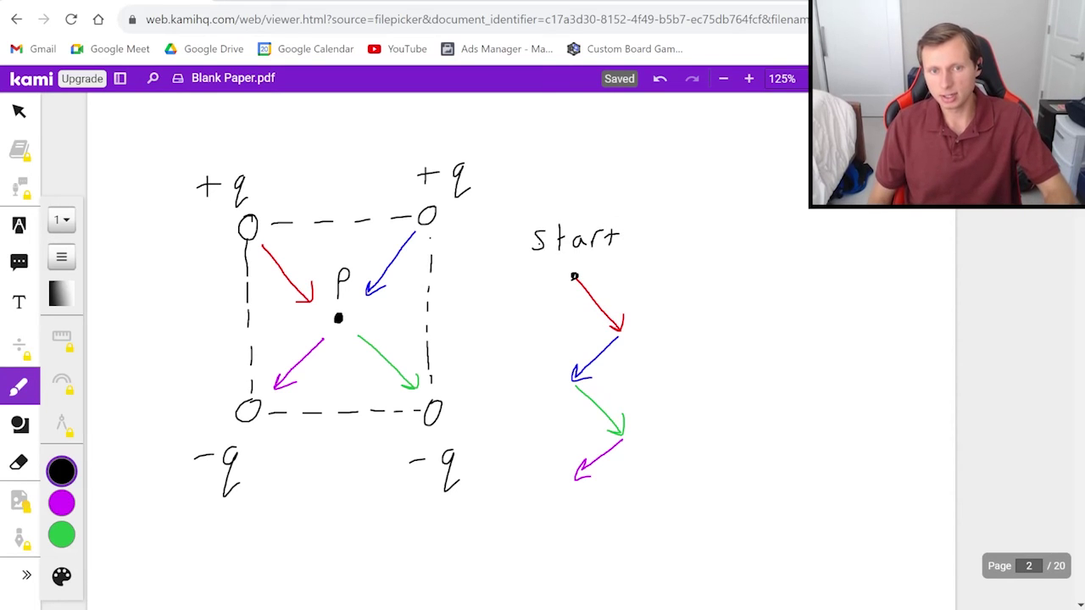
{"action": "left_click_drag", "start_coordinate": [606, 519], "coordinate": [611, 538]}
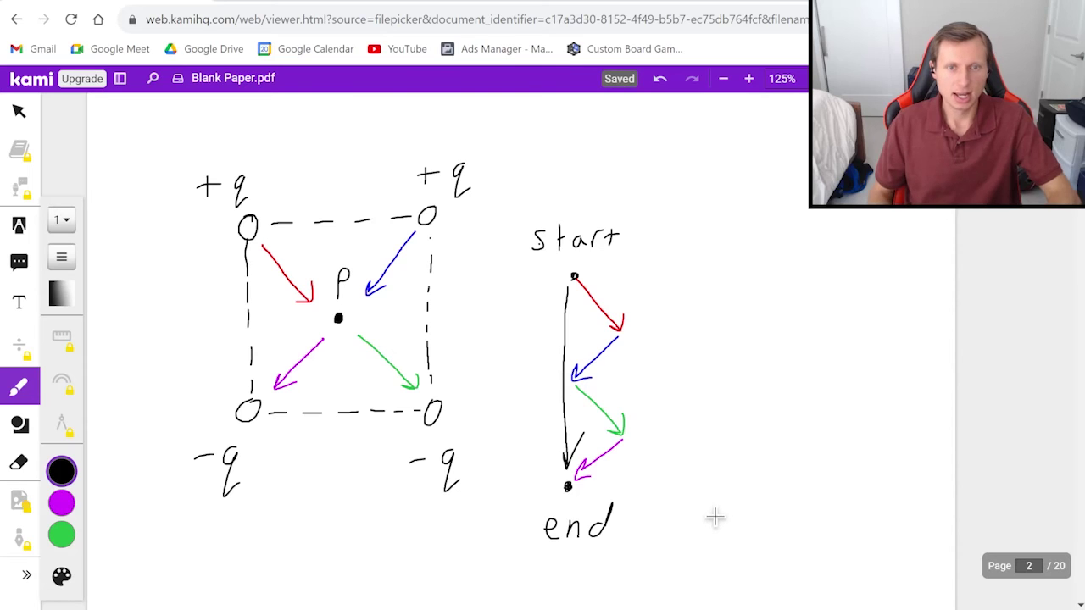
Step: Draw red, blue, green and purple horizontal and vertical component arrows around P
{"action": "left_click", "coordinate": [61, 471]}
{"action": "left_click", "coordinate": [104, 501]}
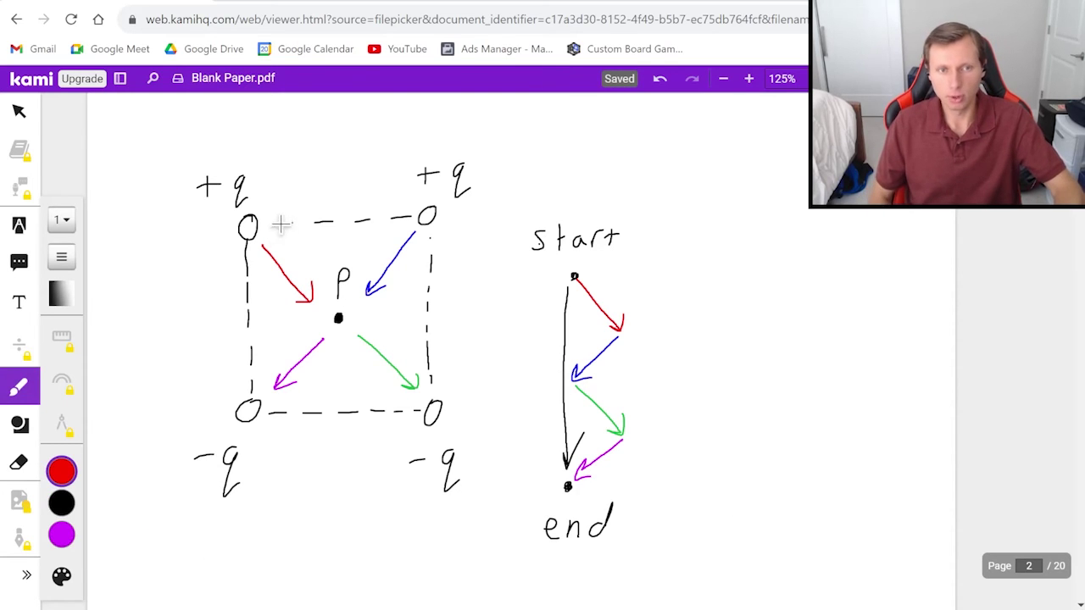
{"action": "left_click_drag", "start_coordinate": [309, 227], "coordinate": [311, 246]}
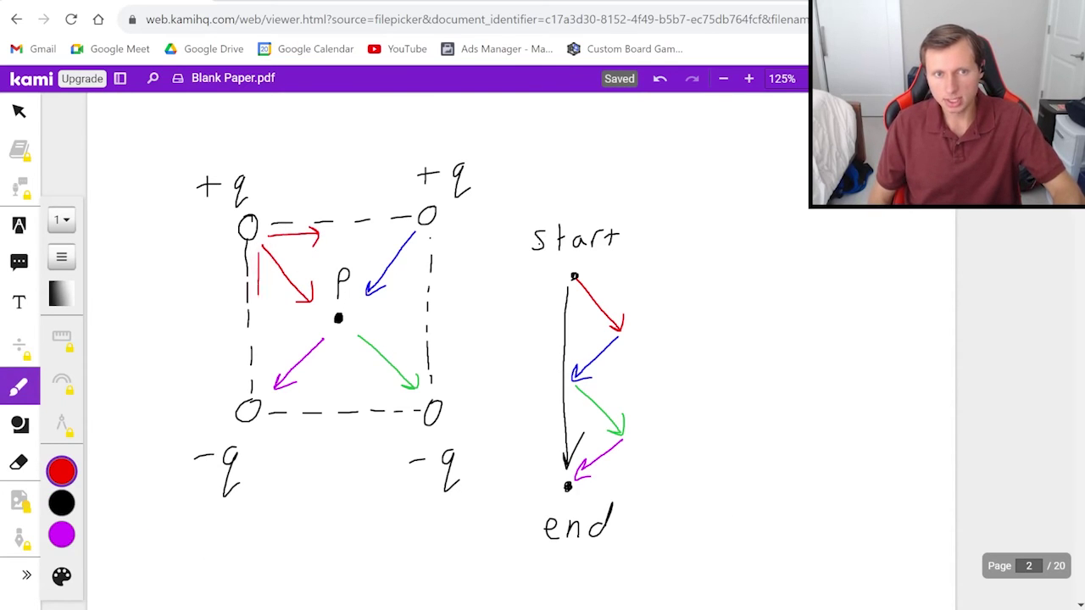
{"action": "left_click_drag", "start_coordinate": [252, 290], "coordinate": [269, 285]}
{"action": "left_click", "coordinate": [61, 471]}
{"action": "left_click", "coordinate": [104, 472]}
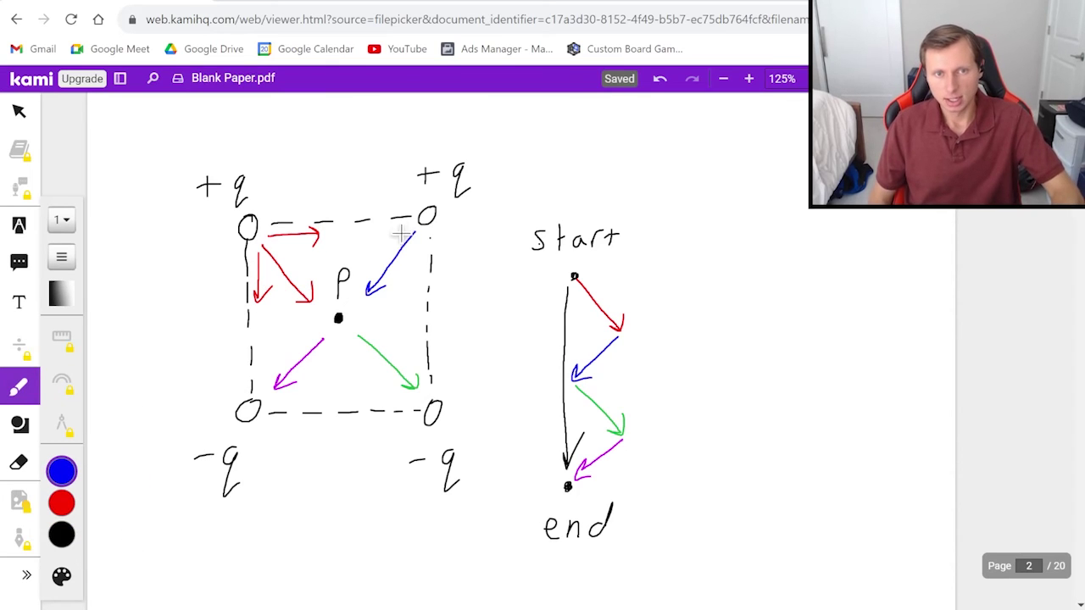
{"action": "mouse_move", "coordinate": [401, 234]}
{"action": "left_mouse_down"}
{"action": "mouse_move", "coordinate": [366, 237]}
{"action": "mouse_move", "coordinate": [374, 251]}
{"action": "left_mouse_up"}
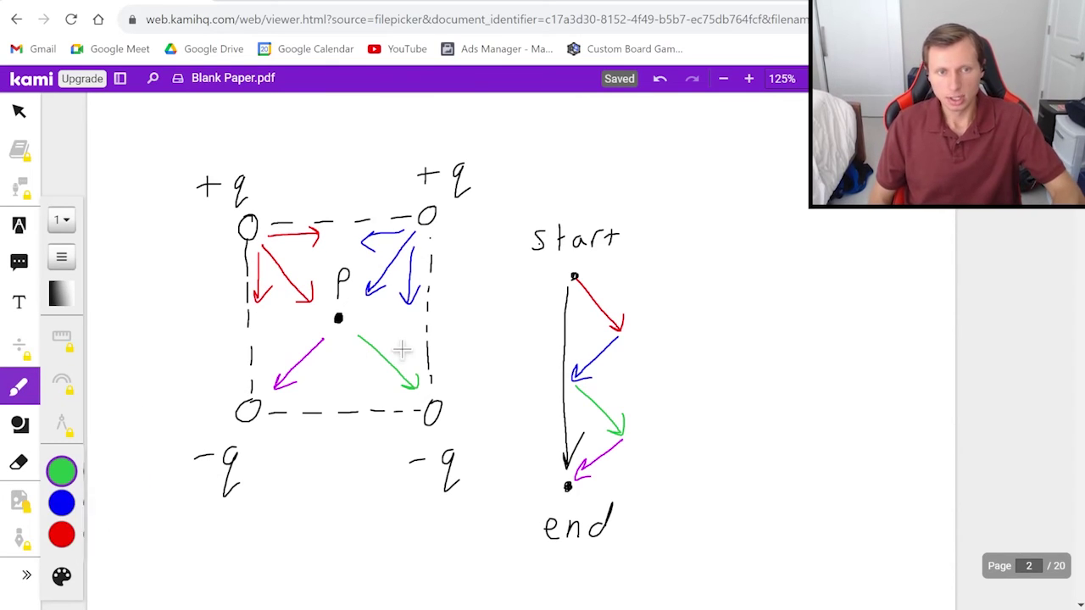
{"action": "left_click_drag", "start_coordinate": [360, 339], "coordinate": [413, 338]}
{"action": "left_click", "coordinate": [61, 472]}
{"action": "left_click", "coordinate": [104, 472]}
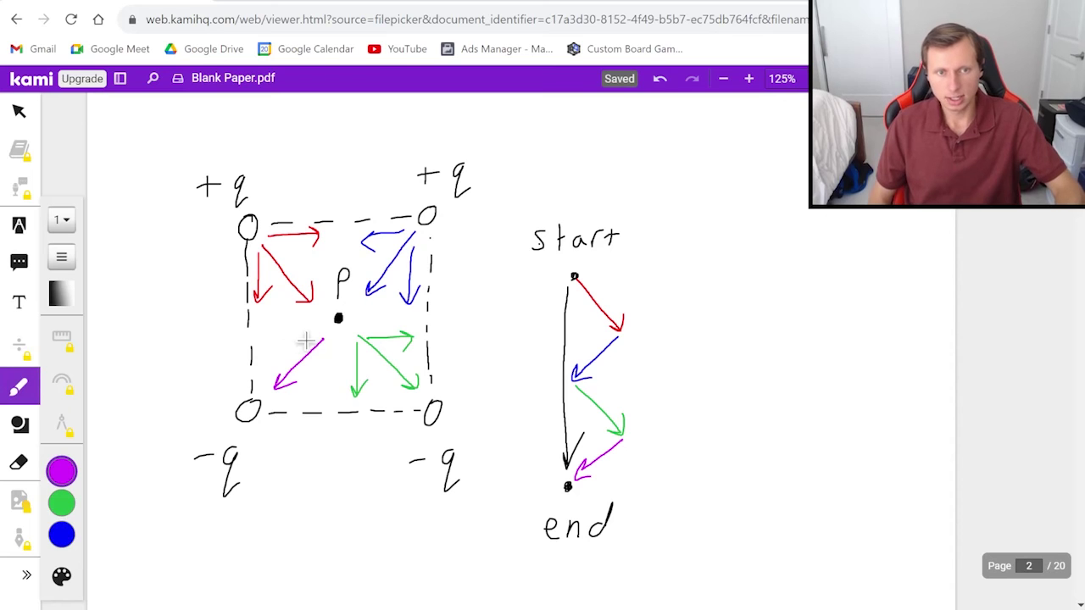
{"action": "left_click_drag", "start_coordinate": [268, 340], "coordinate": [322, 338]}
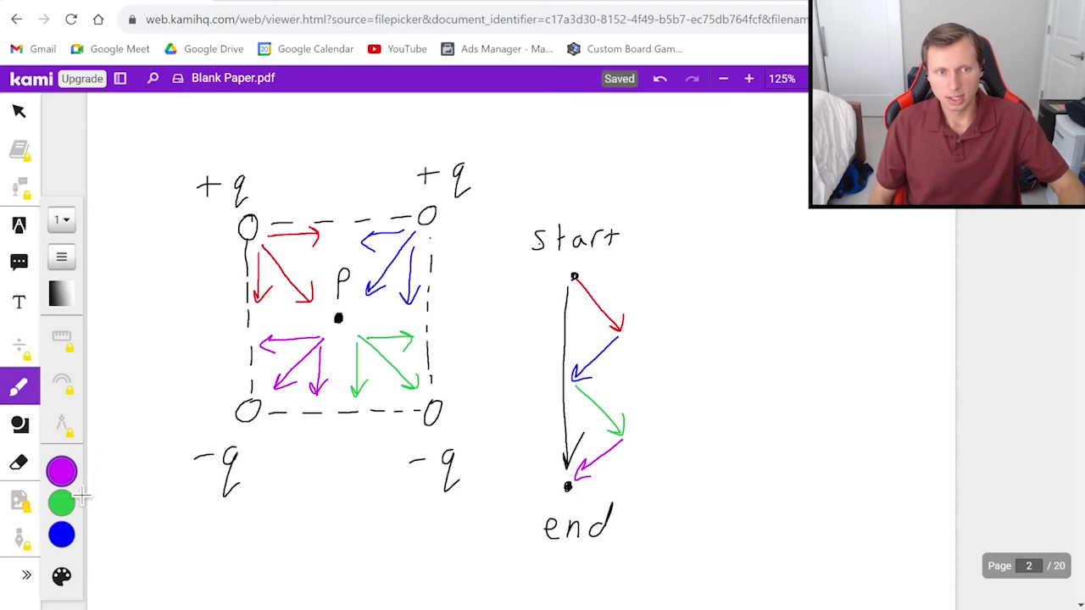
Step: Erase the four diagonal field arrows and return to the black drawing pen
{"action": "left_click", "coordinate": [18, 462]}
{"action": "left_click", "coordinate": [292, 366]}
{"action": "left_click", "coordinate": [390, 356]}
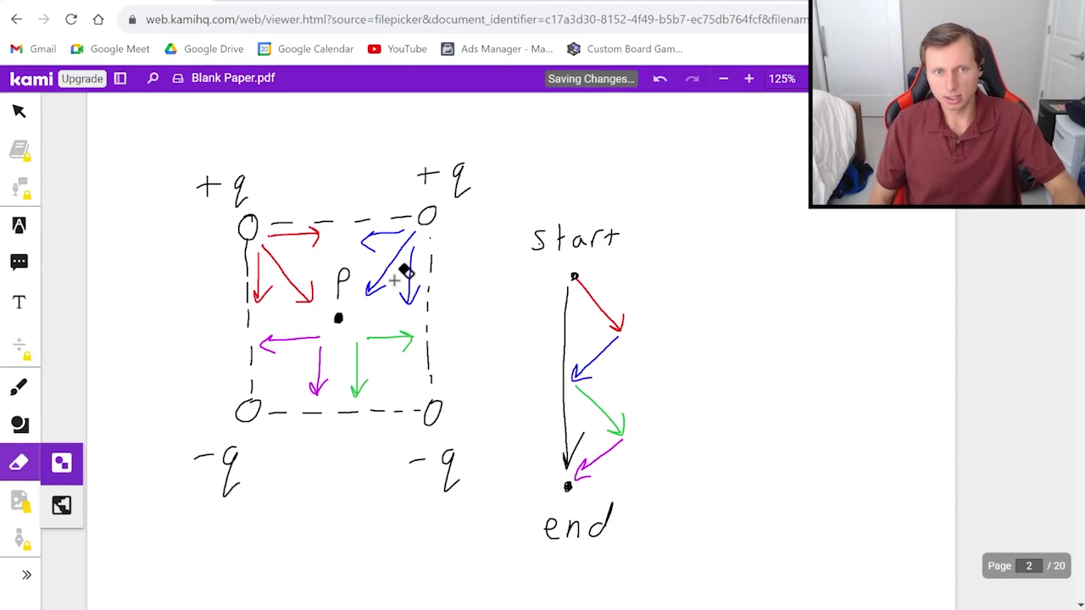
{"action": "left_click", "coordinate": [397, 272]}
{"action": "left_click", "coordinate": [290, 283]}
{"action": "left_click", "coordinate": [18, 386]}
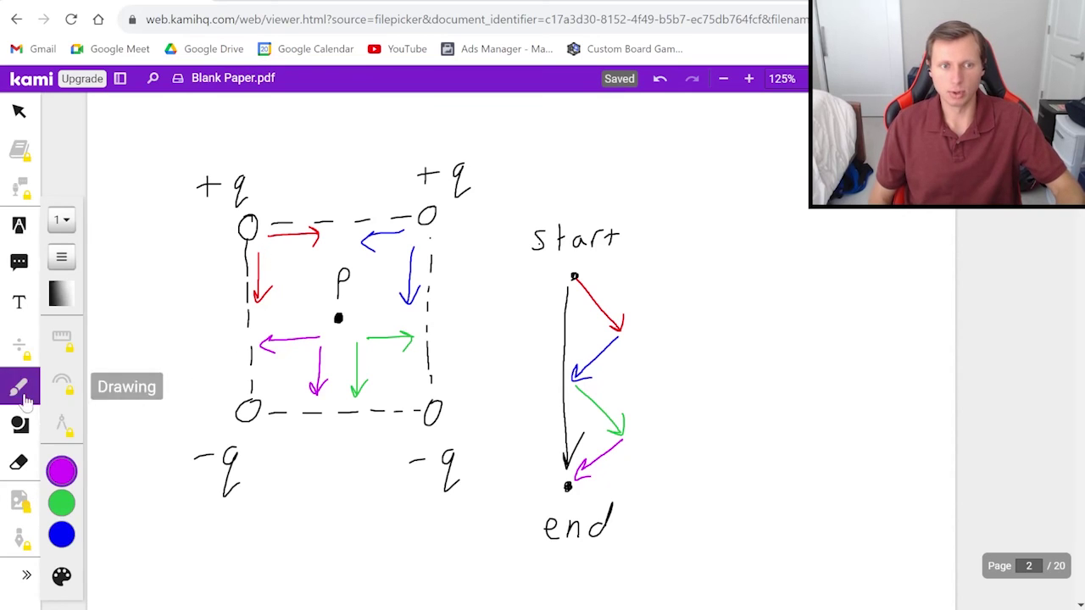
{"action": "left_click", "coordinate": [61, 471]}
{"action": "left_click", "coordinate": [189, 532]}
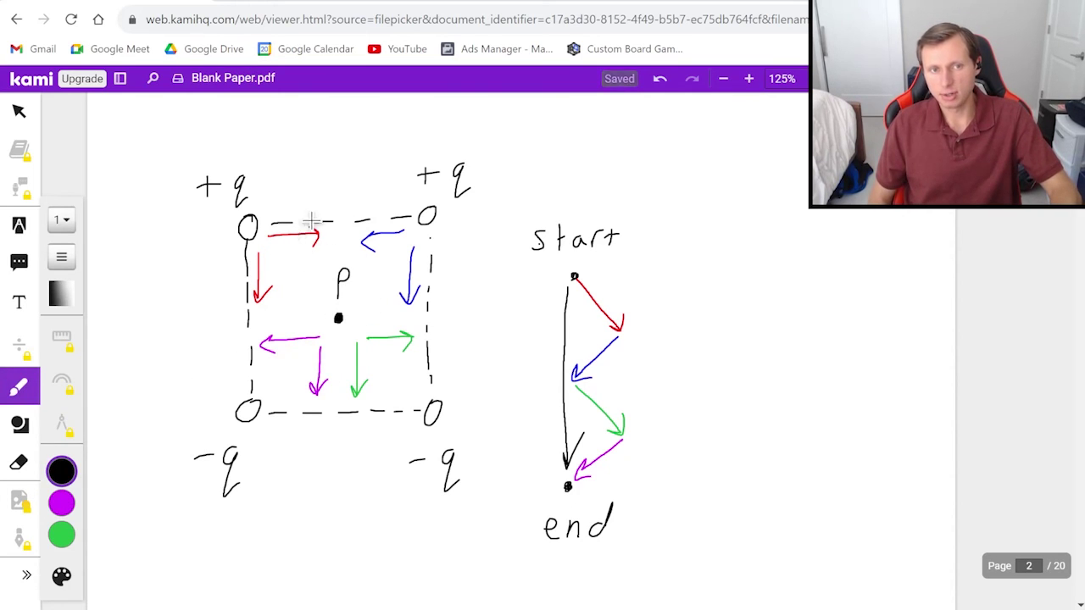
Step: Cross out the red, blue, purple and green horizontal components with black X's
{"action": "left_click_drag", "start_coordinate": [318, 219], "coordinate": [285, 253]}
{"action": "left_click_drag", "start_coordinate": [288, 220], "coordinate": [324, 253]}
{"action": "left_click_drag", "start_coordinate": [356, 219], "coordinate": [392, 261]}
{"action": "left_click_drag", "start_coordinate": [377, 210], "coordinate": [364, 257]}
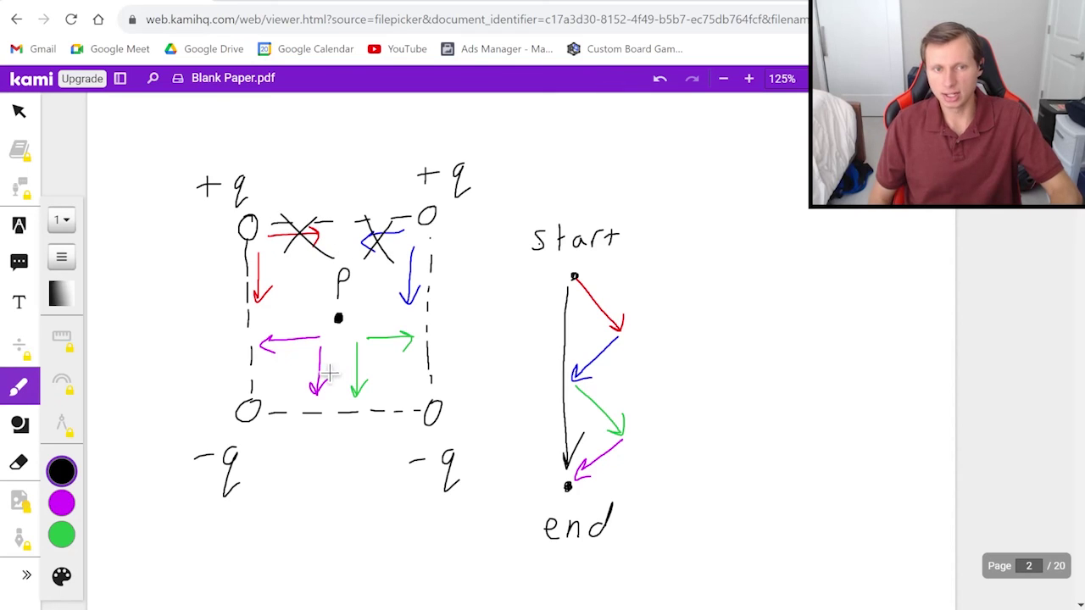
{"action": "left_click_drag", "start_coordinate": [301, 322], "coordinate": [264, 366]}
{"action": "left_click_drag", "start_coordinate": [265, 324], "coordinate": [293, 361]}
{"action": "mouse_move", "coordinate": [407, 326]}
{"action": "left_mouse_down"}
{"action": "mouse_move", "coordinate": [380, 354]}
{"action": "mouse_move", "coordinate": [430, 348]}
{"action": "left_mouse_up"}
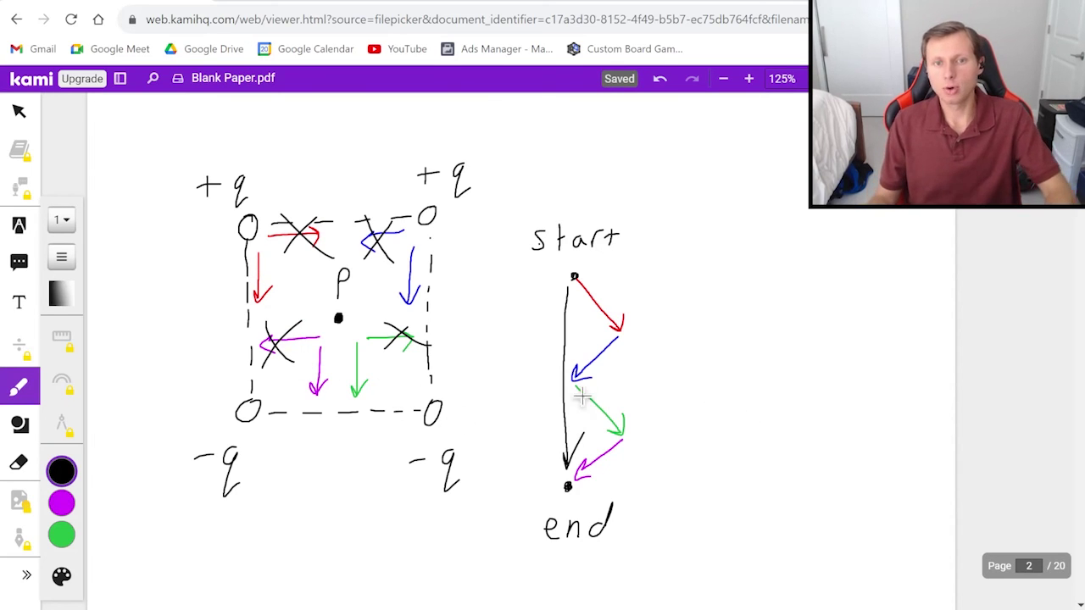
Step: Draw a downward net-field arrow with arrowhead below the square and circle it
{"action": "scroll", "coordinate": [347, 407], "scroll_direction": "down", "scroll_amount": 2}
{"action": "left_click_drag", "start_coordinate": [341, 411], "coordinate": [342, 534]}
{"action": "mouse_move", "coordinate": [331, 511]}
{"action": "left_mouse_down"}
{"action": "mouse_move", "coordinate": [341, 534]}
{"action": "mouse_move", "coordinate": [357, 498]}
{"action": "left_mouse_up"}
{"action": "left_click_drag", "start_coordinate": [326, 346], "coordinate": [349, 341]}
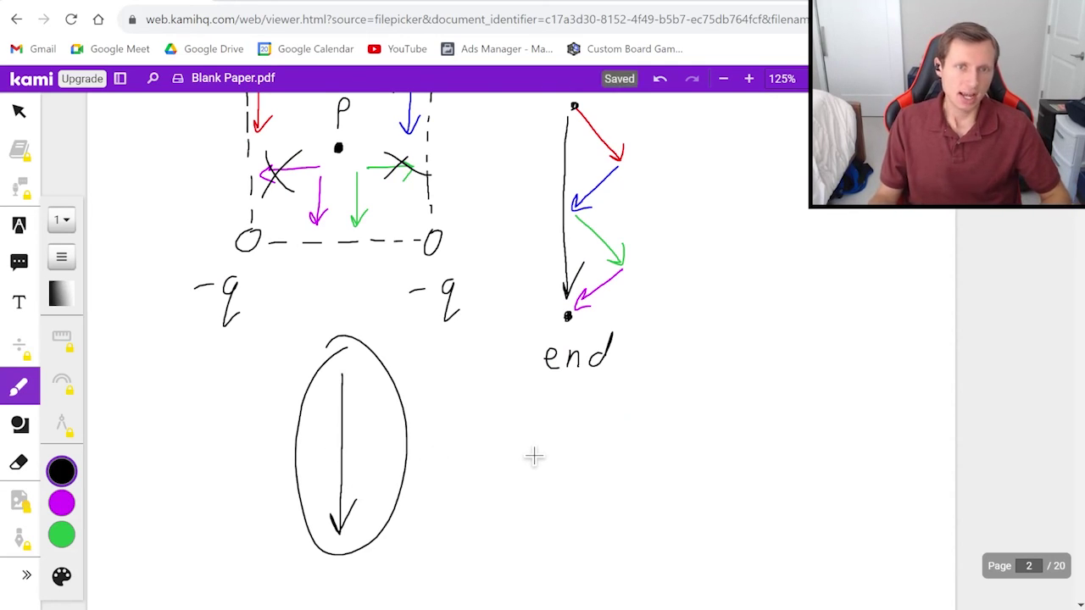
Step: Scroll back up to the square diagram and vector chain
{"action": "scroll", "coordinate": [534, 458], "scroll_direction": "up", "scroll_amount": 4}
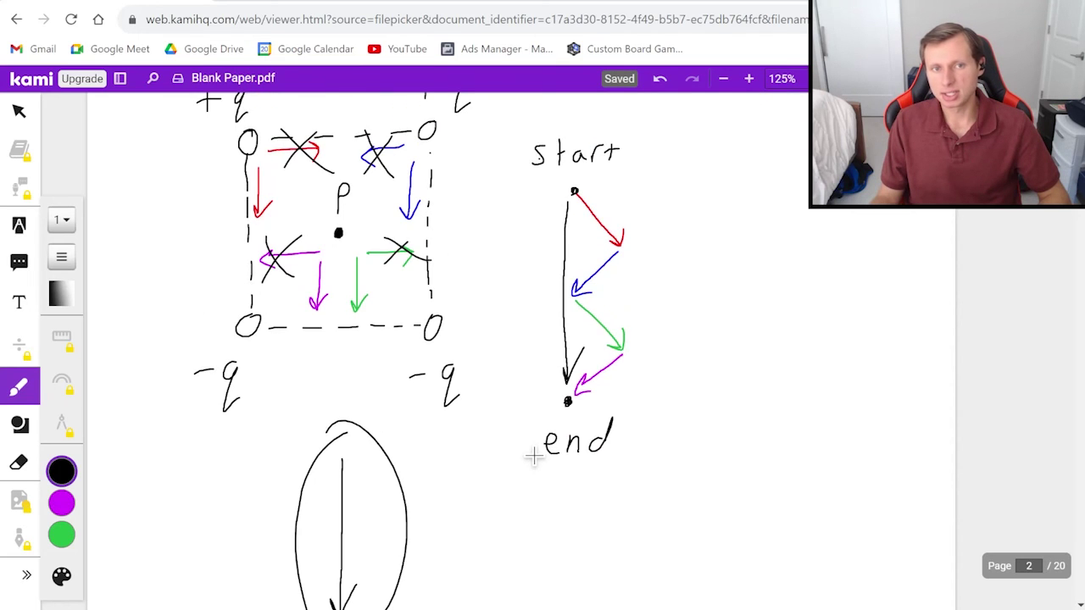